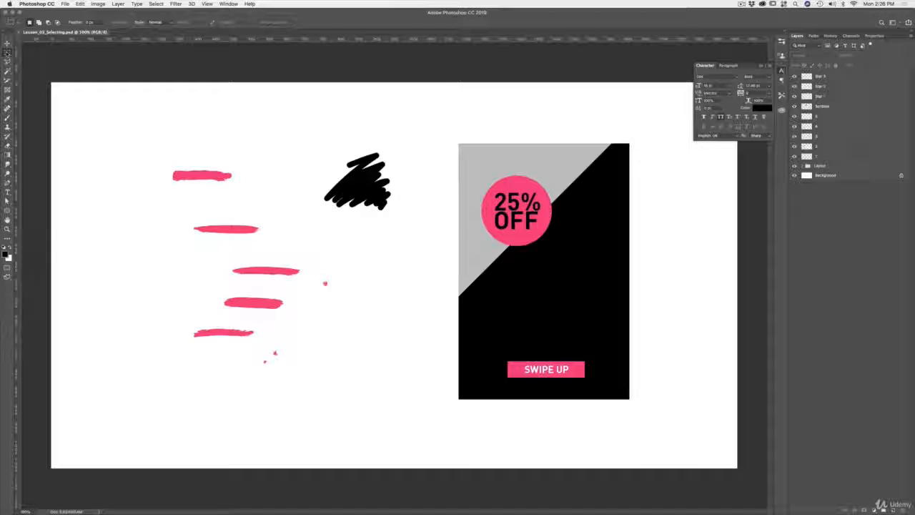
pyautogui.click(8, 53)
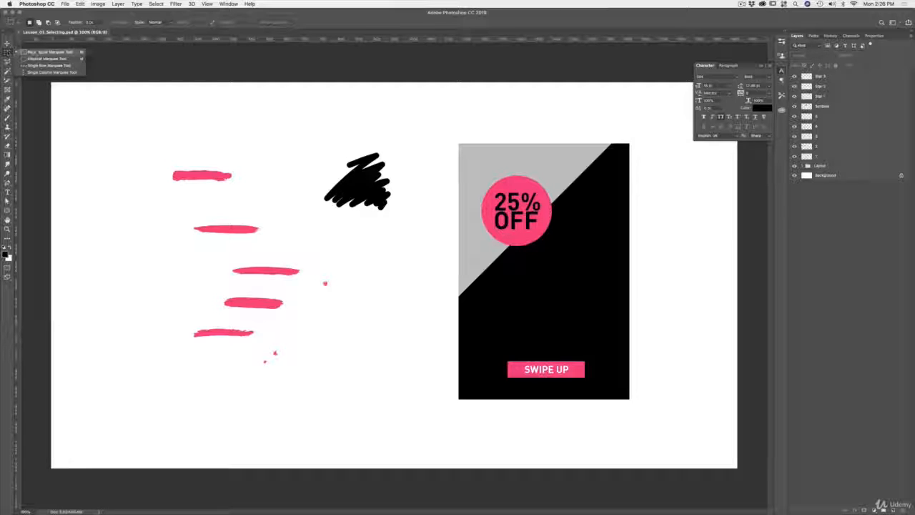
pyautogui.click(37, 53)
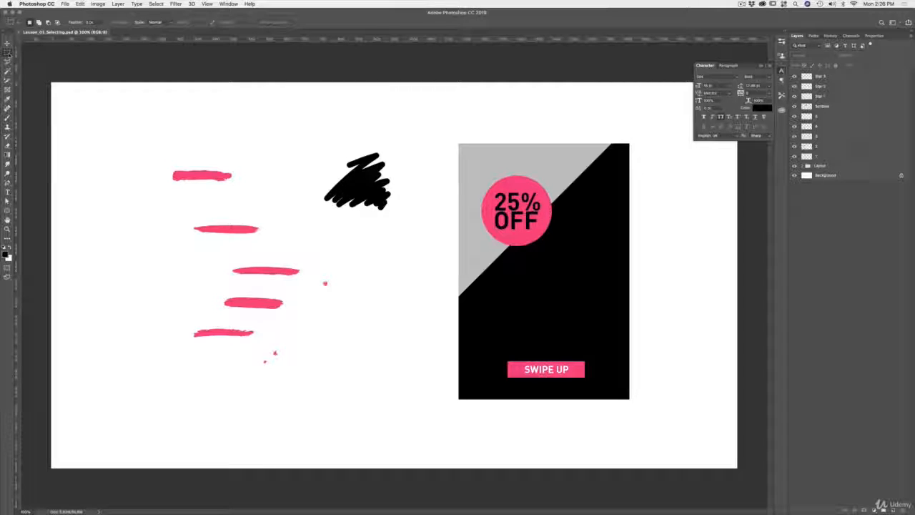
pyautogui.click(7, 53)
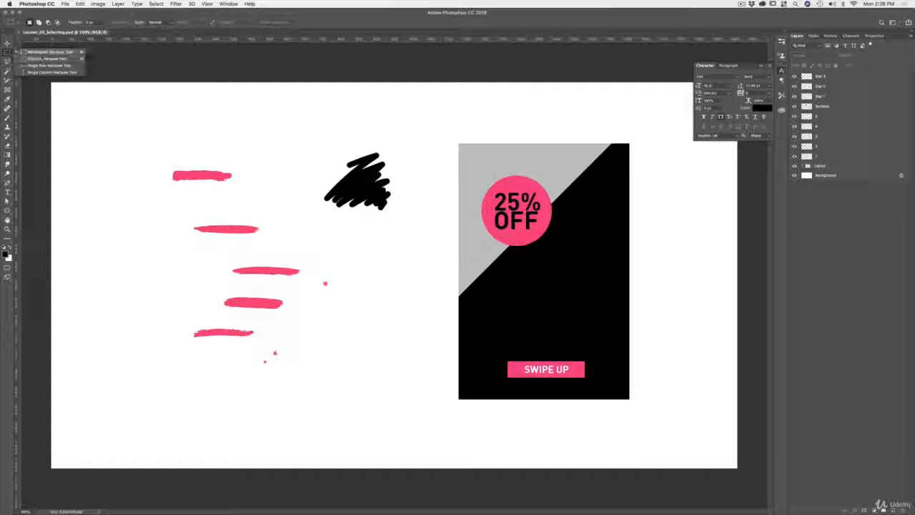
pyautogui.click(6, 55)
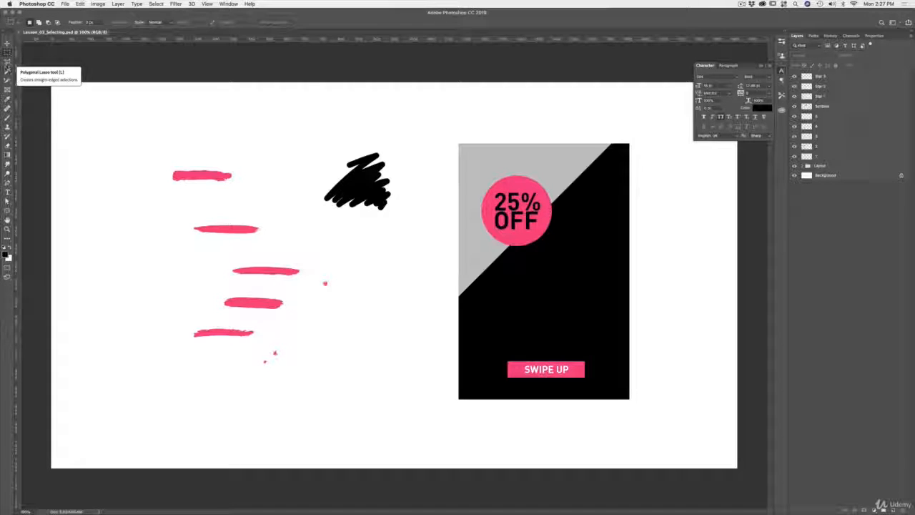
pyautogui.click(7, 44)
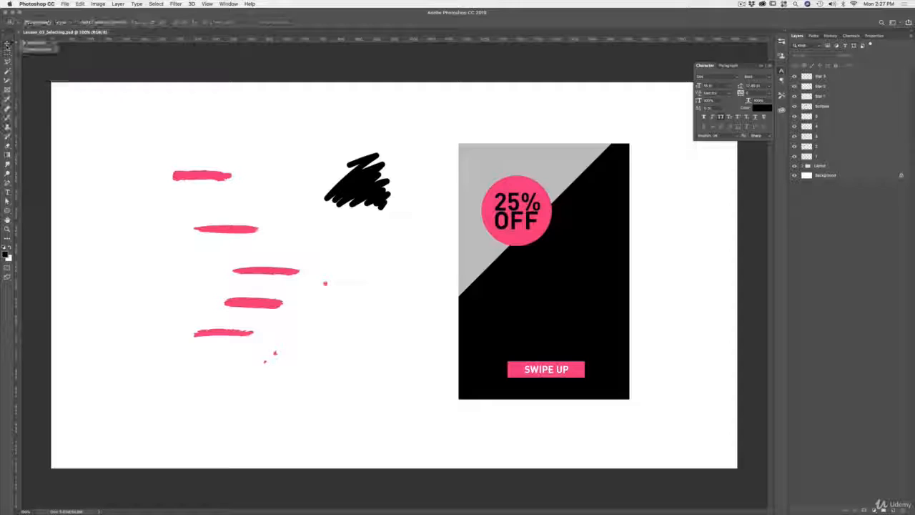
pyautogui.click(9, 62)
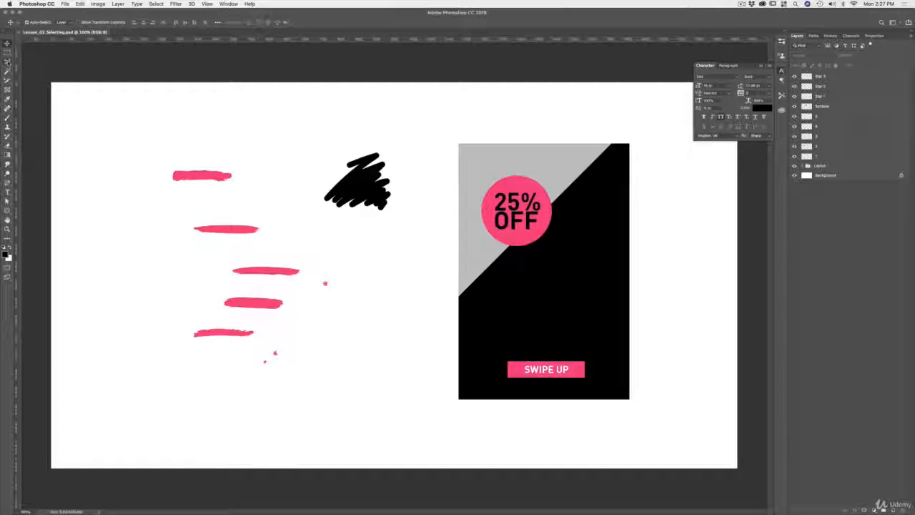
pyautogui.click(7, 63)
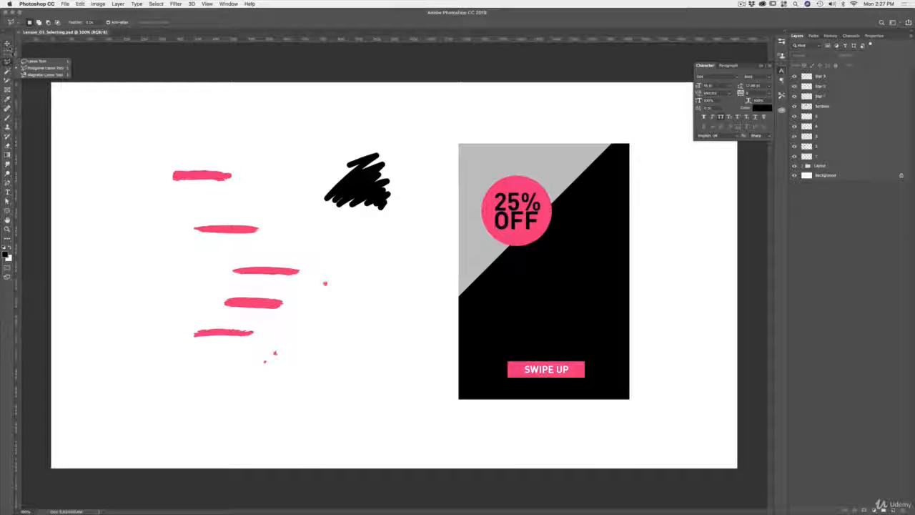
# - Draw a rectangular marquee selection, about 444 by 190 px, around the topmost pink brush stroke
pyautogui.click(9, 53)
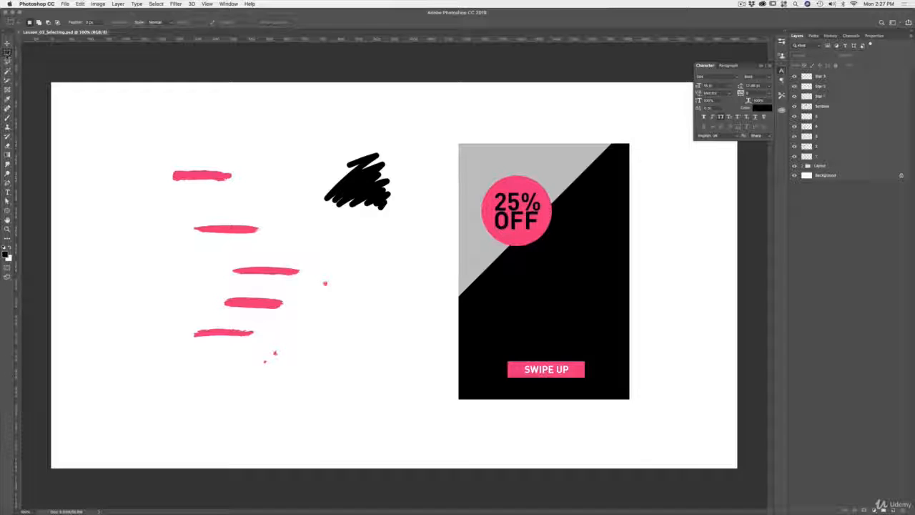
pyautogui.click(8, 53)
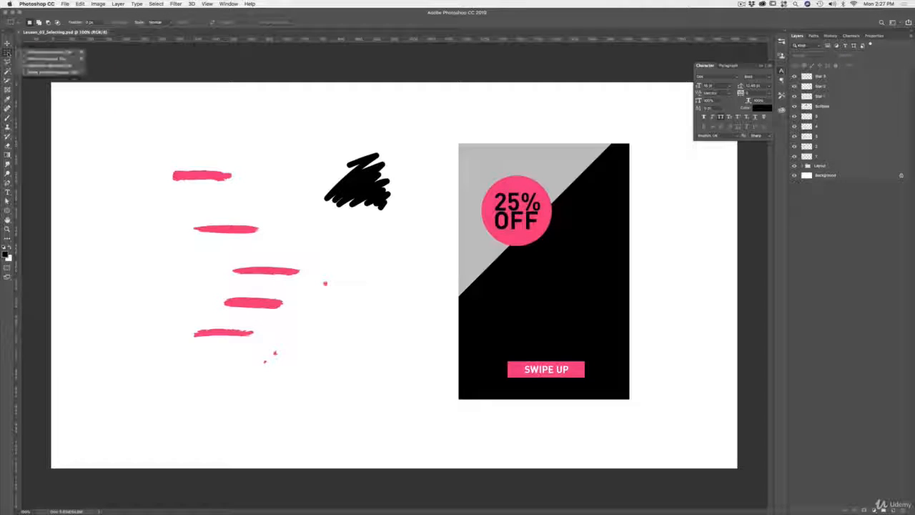
pyautogui.click(114, 57)
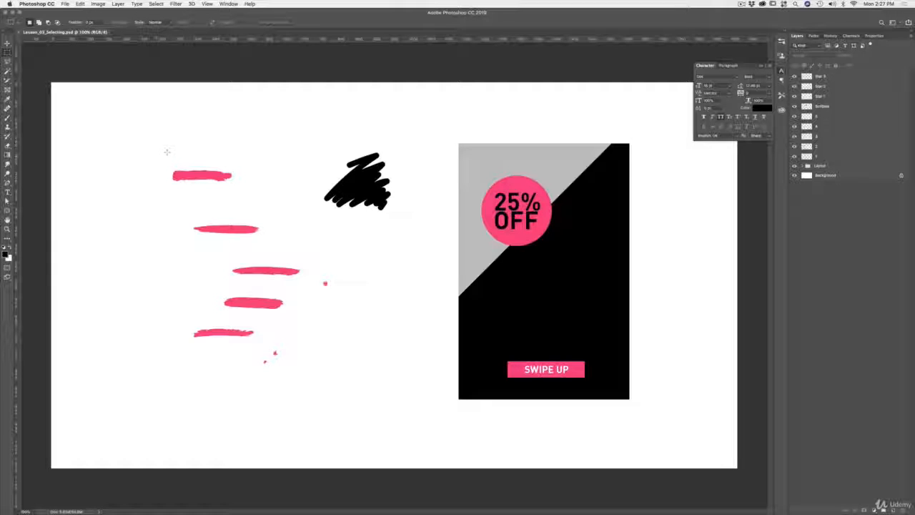
pyautogui.moveTo(126, 129); pyautogui.dragTo(207, 181)
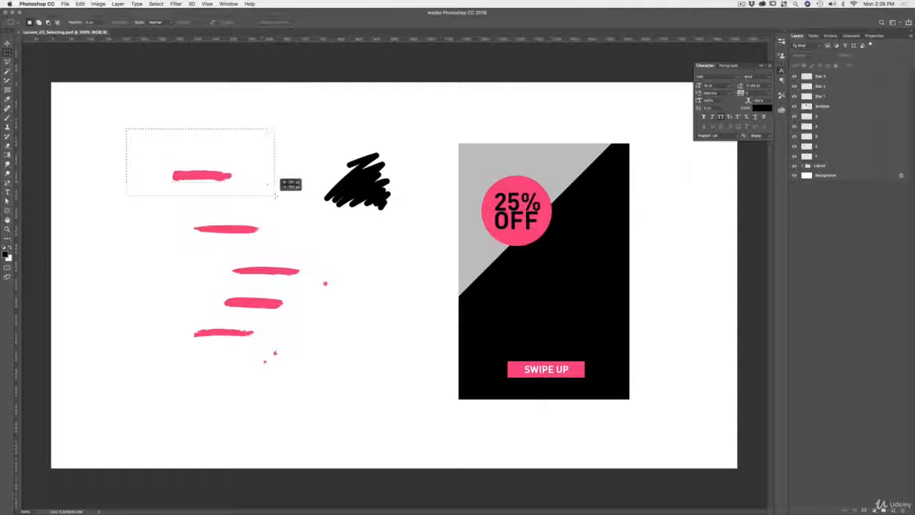
pyautogui.moveTo(282, 193); pyautogui.dragTo(267, 209)
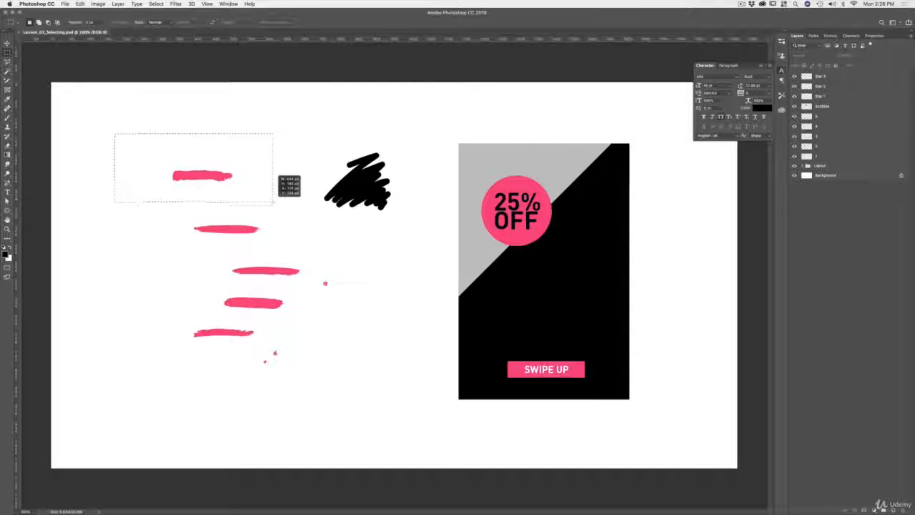
pyautogui.moveTo(277, 200)
pyautogui.mouseDown()
pyautogui.moveTo(265, 205)
pyautogui.moveTo(288, 205)
pyautogui.mouseUp()
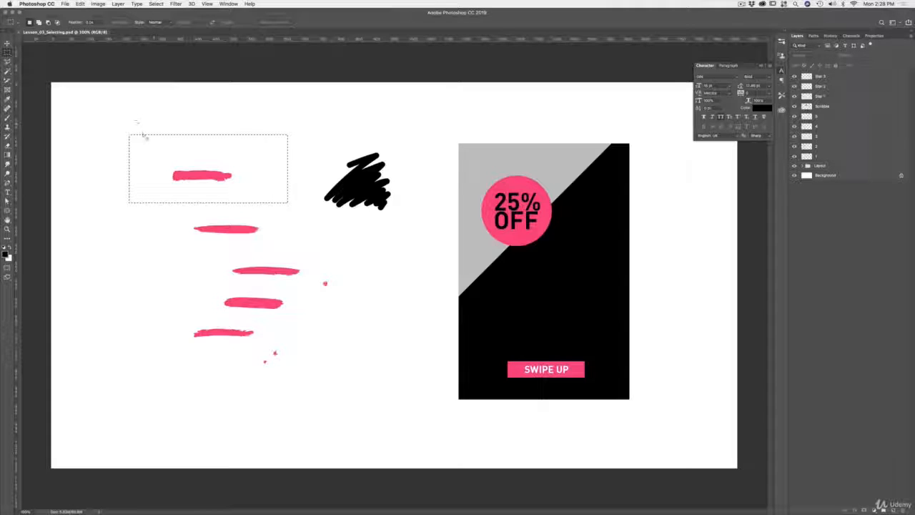
# - Activate the Elliptical Marquee tool and deselect the rectangular selection around the topmost pink stroke
pyautogui.click(7, 53)
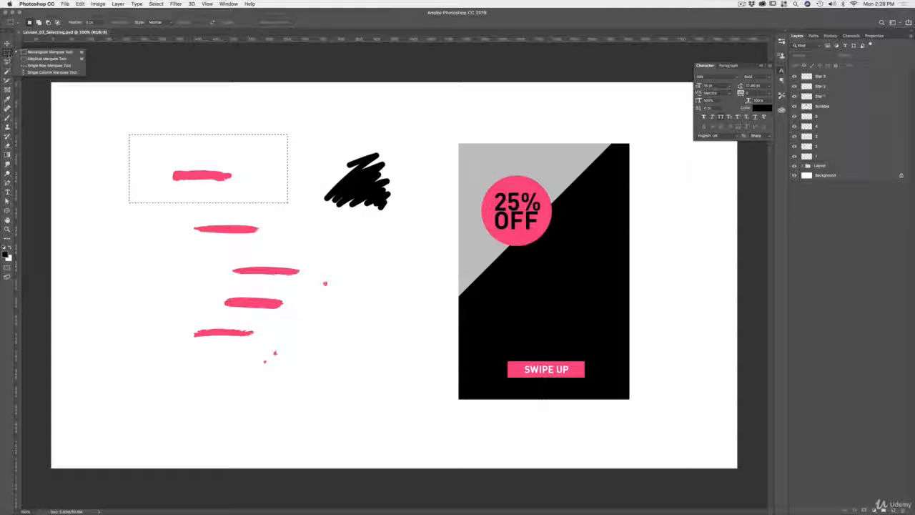
pyautogui.click(29, 59)
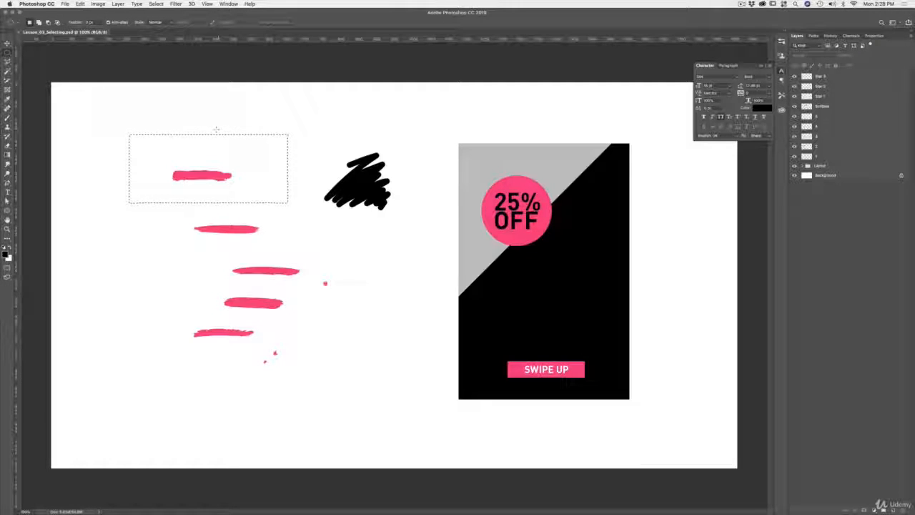
pyautogui.click(152, 5)
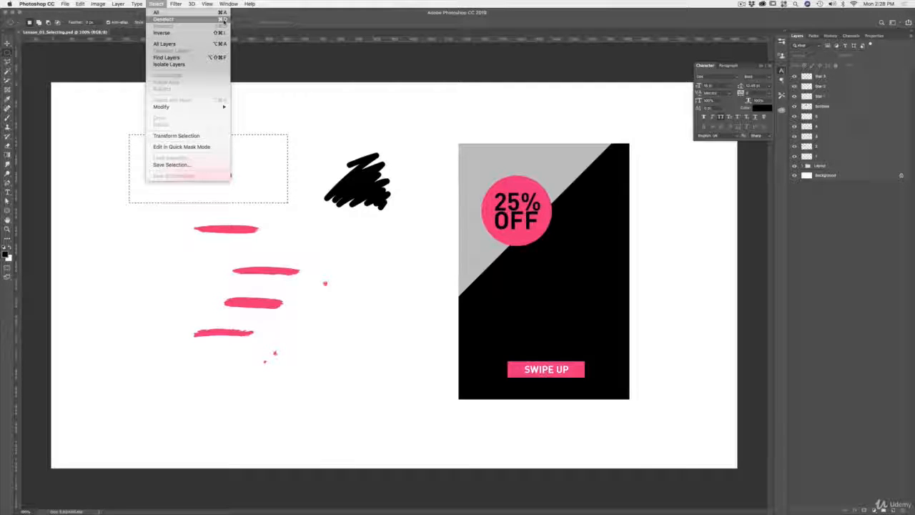
pyautogui.click(231, 157)
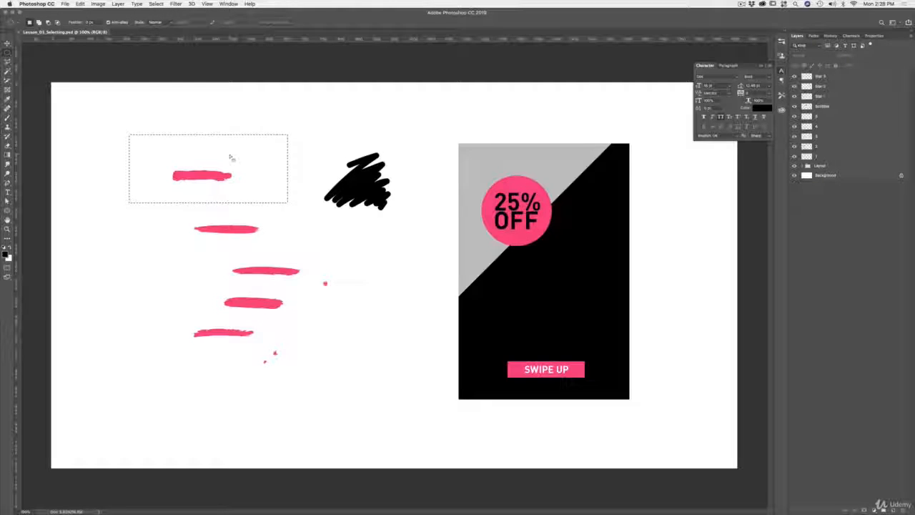
pyautogui.press('super+d')
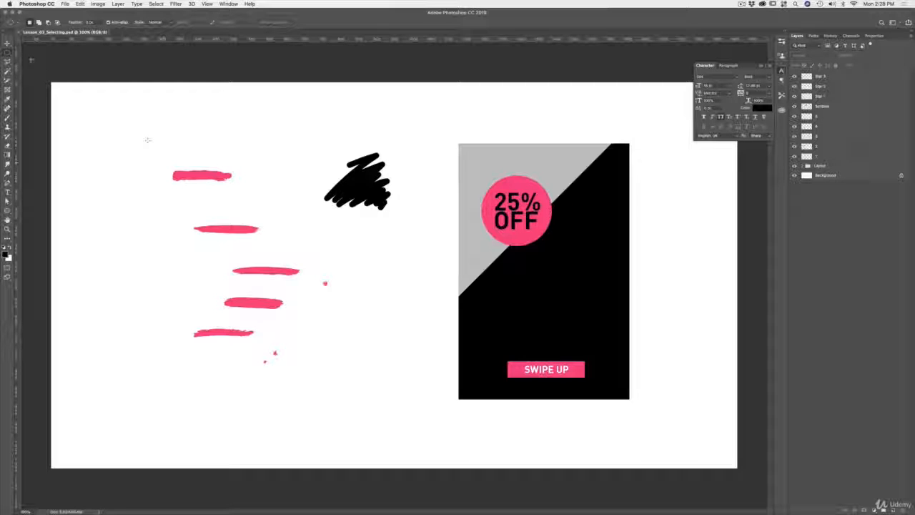
# - Draw a wide elliptical marquee selection around the topmost pink brush stroke and deselect it
pyautogui.click(8, 53)
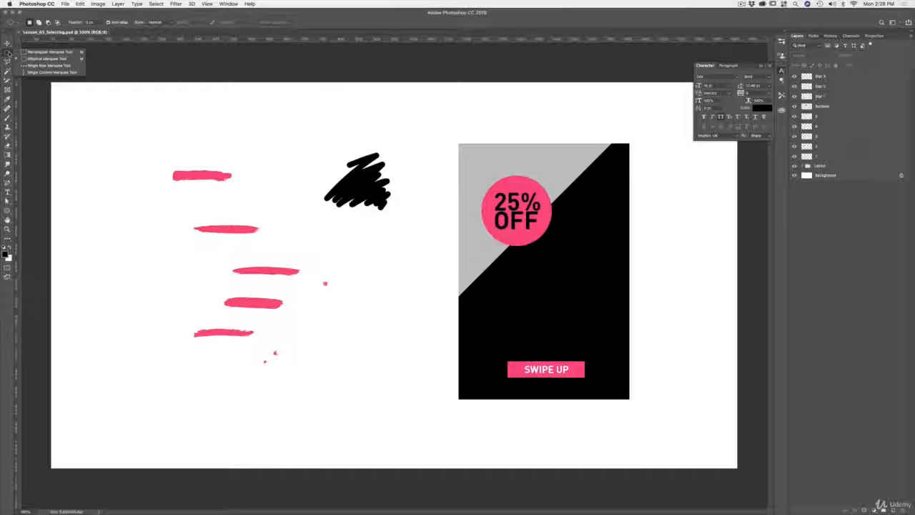
pyautogui.click(47, 58)
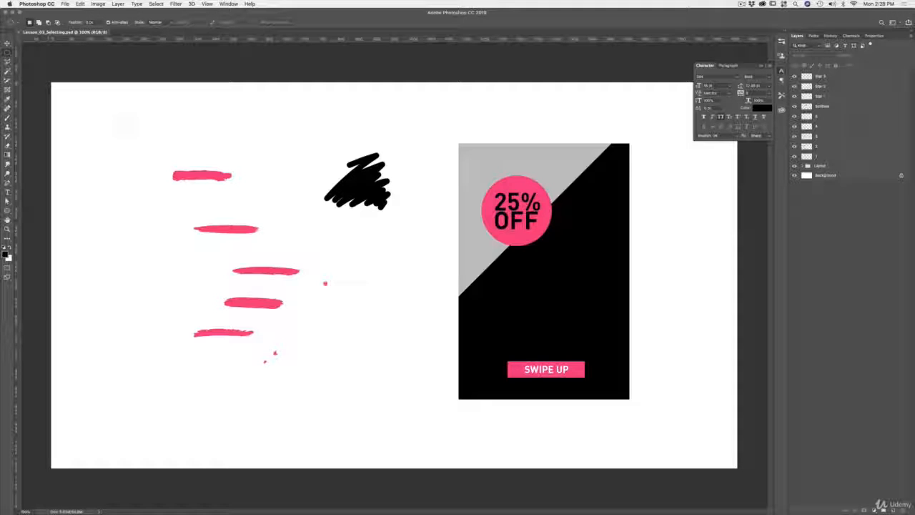
pyautogui.moveTo(136, 141)
pyautogui.mouseDown()
pyautogui.moveTo(250, 162)
pyautogui.moveTo(200, 215)
pyautogui.moveTo(297, 214)
pyautogui.moveTo(309, 232)
pyautogui.moveTo(215, 218)
pyautogui.moveTo(241, 175)
pyautogui.moveTo(233, 241)
pyautogui.moveTo(317, 236)
pyautogui.moveTo(213, 230)
pyautogui.moveTo(263, 256)
pyautogui.moveTo(228, 218)
pyautogui.moveTo(272, 214)
pyautogui.moveTo(275, 201)
pyautogui.moveTo(314, 230)
pyautogui.moveTo(324, 213)
pyautogui.moveTo(286, 203)
pyautogui.moveTo(271, 211)
pyautogui.moveTo(271, 221)
pyautogui.moveTo(340, 213)
pyautogui.moveTo(293, 173)
pyautogui.moveTo(267, 214)
pyautogui.moveTo(312, 186)
pyautogui.moveTo(246, 213)
pyautogui.moveTo(276, 248)
pyautogui.moveTo(343, 203)
pyautogui.moveTo(276, 200)
pyautogui.moveTo(284, 196)
pyautogui.moveTo(364, 207)
pyautogui.moveTo(260, 210)
pyautogui.moveTo(289, 209)
pyautogui.moveTo(312, 187)
pyautogui.moveTo(298, 196)
pyautogui.moveTo(300, 184)
pyautogui.moveTo(317, 176)
pyautogui.moveTo(381, 174)
pyautogui.moveTo(257, 178)
pyautogui.moveTo(284, 179)
pyautogui.mouseUp()
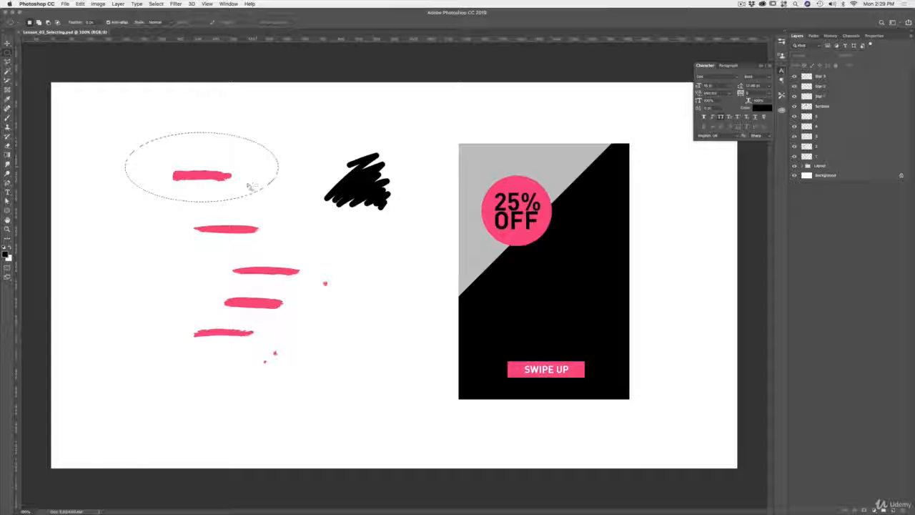
pyautogui.press('super+d')
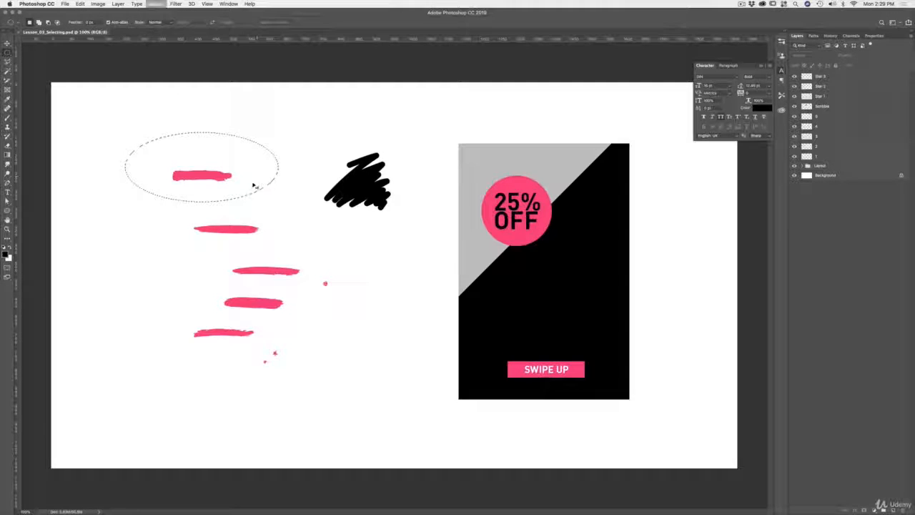
# - Draw a perfectly square selection around the topmost pink stroke with the Rectangular Marquee tool and deselect it
pyautogui.rightClick(8, 54)
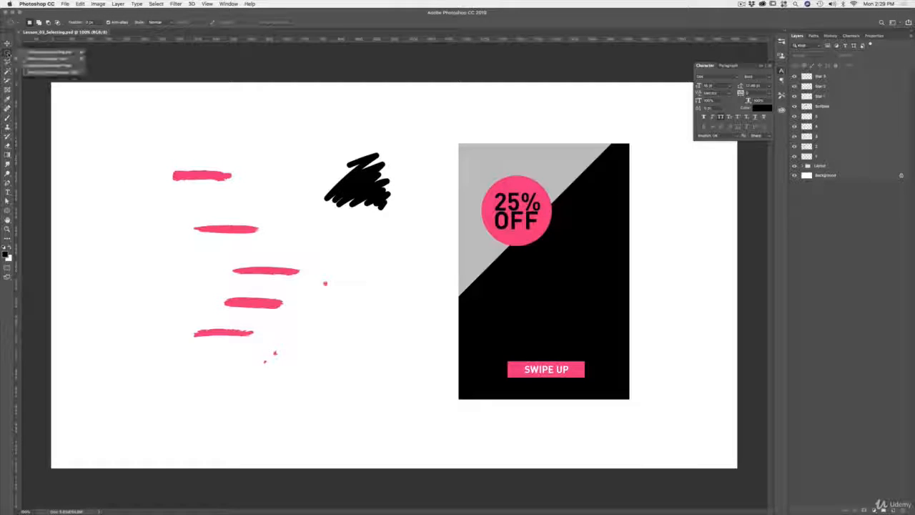
pyautogui.click(35, 52)
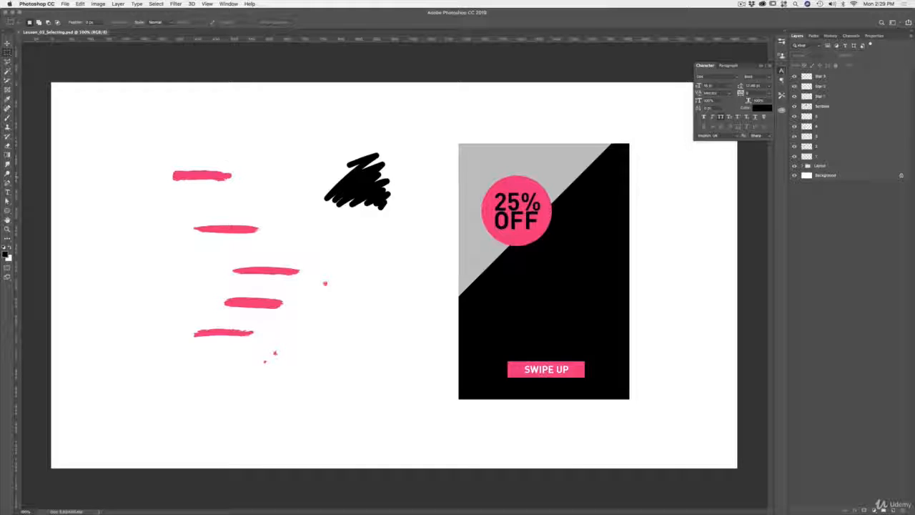
pyautogui.moveTo(191, 142)
pyautogui.mouseDown()
pyautogui.moveTo(237, 166)
pyautogui.moveTo(254, 197)
pyautogui.moveTo(264, 196)
pyautogui.moveTo(243, 175)
pyautogui.moveTo(349, 210)
pyautogui.moveTo(387, 210)
pyautogui.moveTo(427, 252)
pyautogui.moveTo(298, 260)
pyautogui.moveTo(320, 256)
pyautogui.moveTo(319, 201)
pyautogui.moveTo(349, 156)
pyautogui.moveTo(445, 264)
pyautogui.moveTo(448, 317)
pyautogui.moveTo(452, 192)
pyautogui.moveTo(453, 293)
pyautogui.moveTo(500, 236)
pyautogui.moveTo(418, 287)
pyautogui.moveTo(455, 226)
pyautogui.moveTo(363, 289)
pyautogui.moveTo(275, 276)
pyautogui.moveTo(318, 295)
pyautogui.moveTo(269, 263)
pyautogui.moveTo(336, 315)
pyautogui.moveTo(248, 253)
pyautogui.mouseUp()
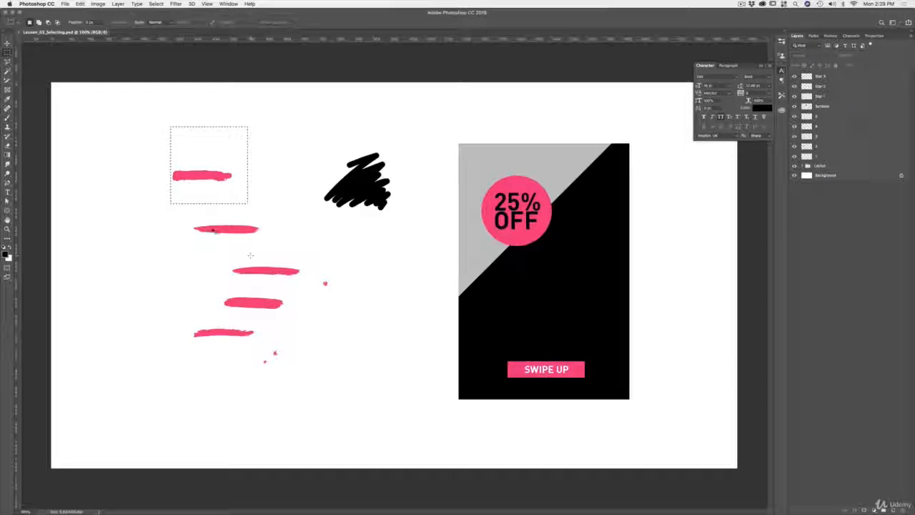
pyautogui.press('super+d')
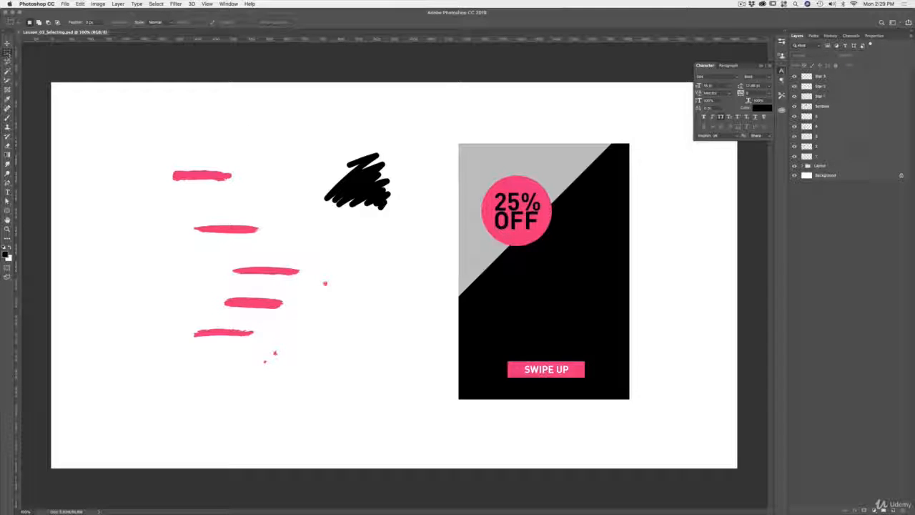
# - Draw a perfectly circular selection over the right end of the topmost pink stroke with the Elliptical Marquee tool and deselect it
pyautogui.rightClick(8, 52)
pyautogui.click(40, 60)
pyautogui.moveTo(229, 161)
pyautogui.mouseDown()
pyautogui.moveTo(363, 295)
pyautogui.moveTo(284, 250)
pyautogui.moveTo(363, 295)
pyautogui.moveTo(270, 234)
pyautogui.mouseUp()
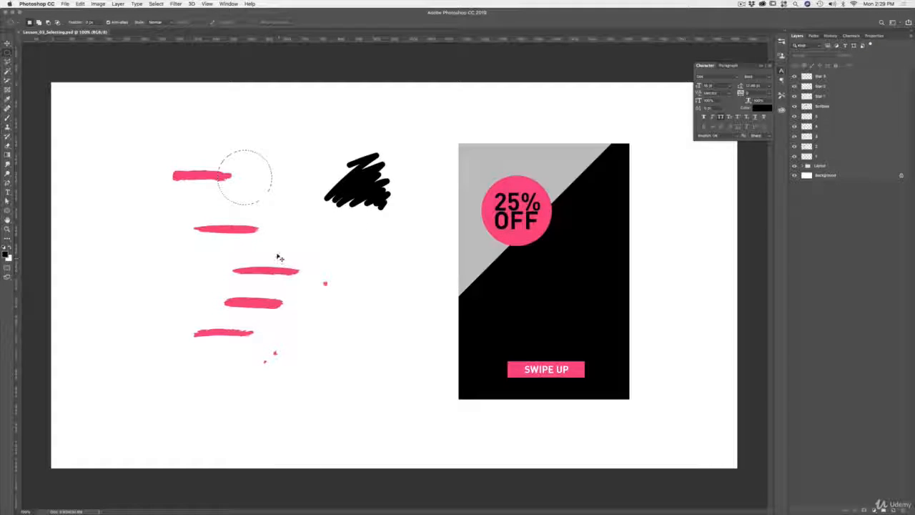
pyautogui.press('super+d')
# - Select a single pixel row running through the middle of the topmost pink stroke with the Single Row Marquee tool
pyautogui.click(7, 52)
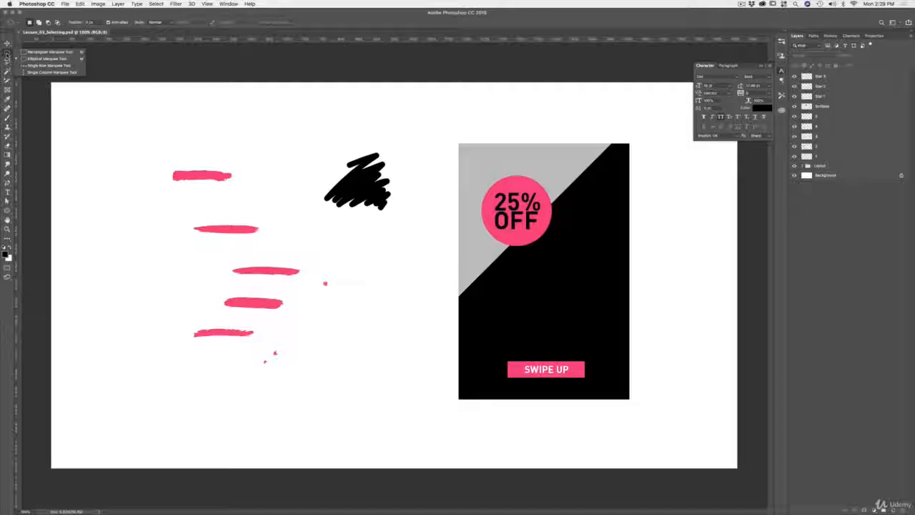
pyautogui.click(44, 73)
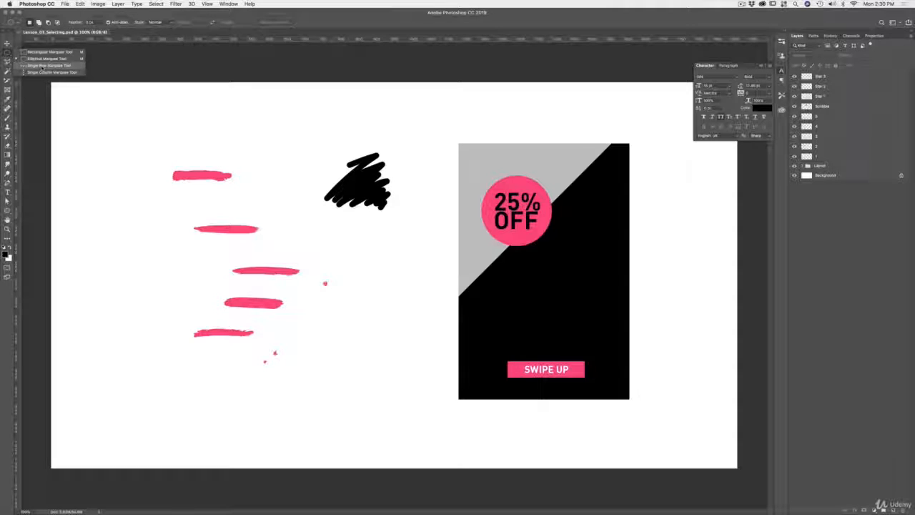
pyautogui.click(212, 145)
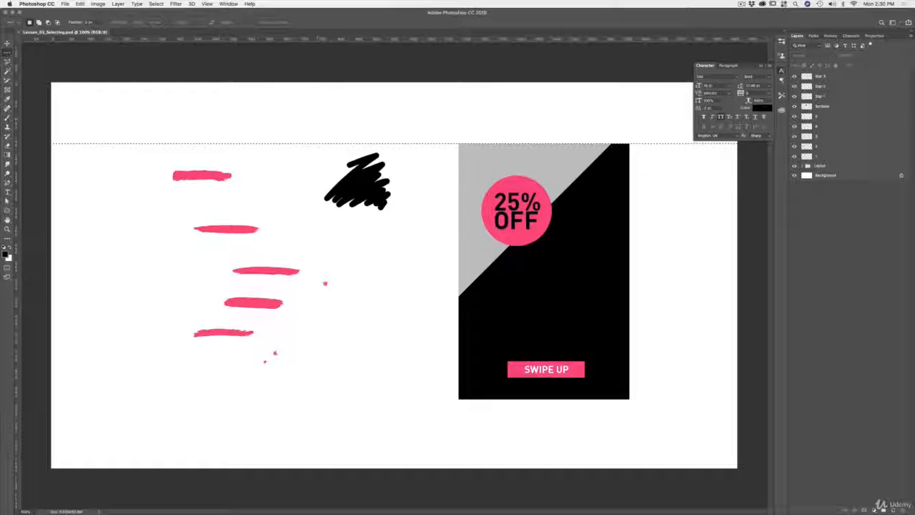
pyautogui.click(212, 174)
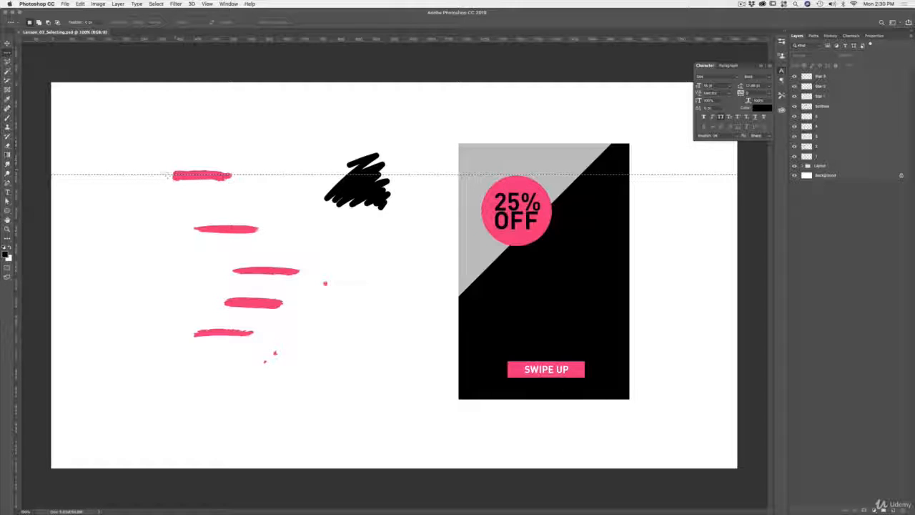
# - Delete the selected single pixel row from the topmost pink stroke on layer 1 and clear the selection
pyautogui.press('z')
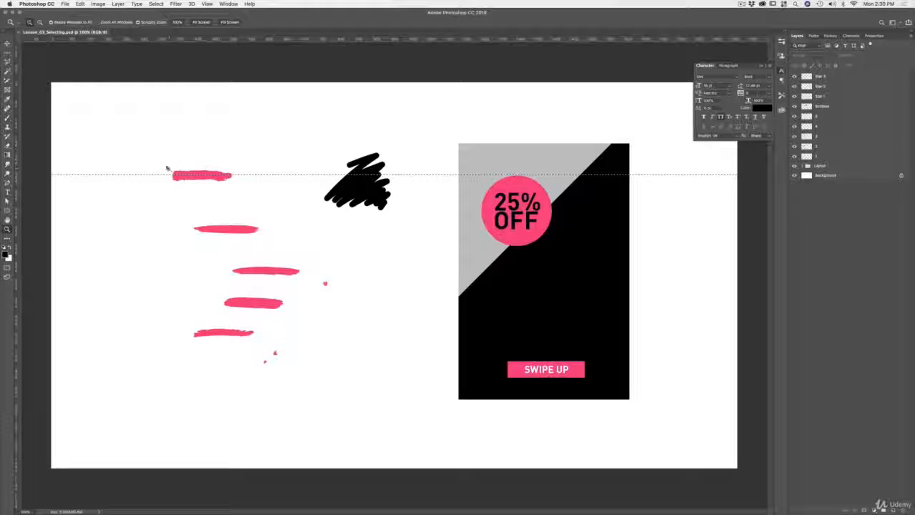
pyautogui.moveTo(168, 167); pyautogui.dragTo(234, 169)
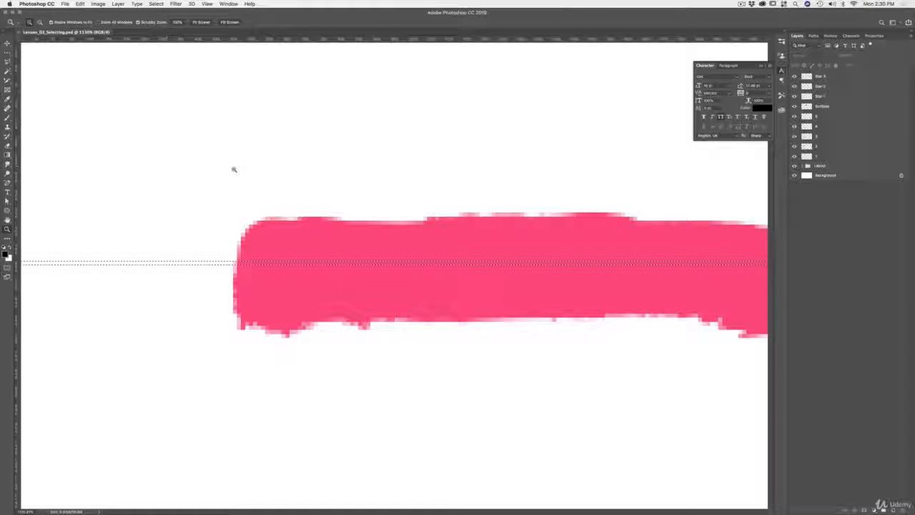
pyautogui.press('m')
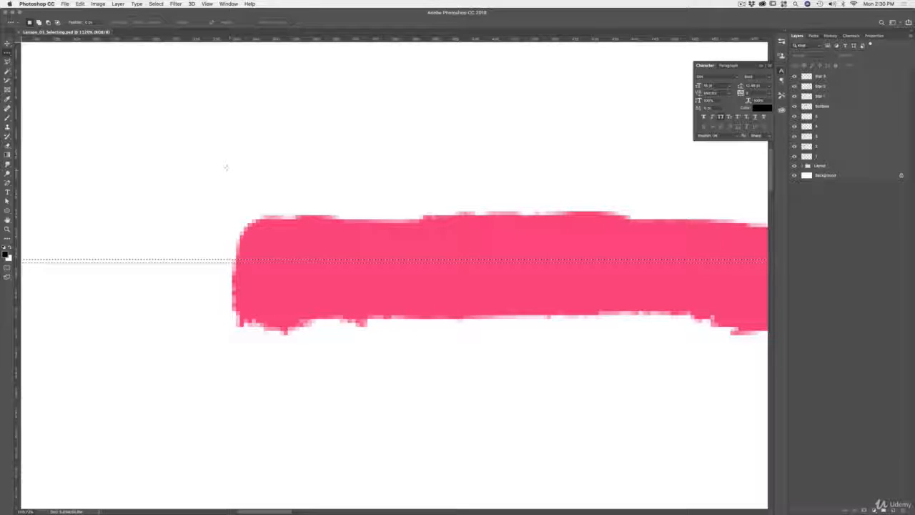
pyautogui.press('z')
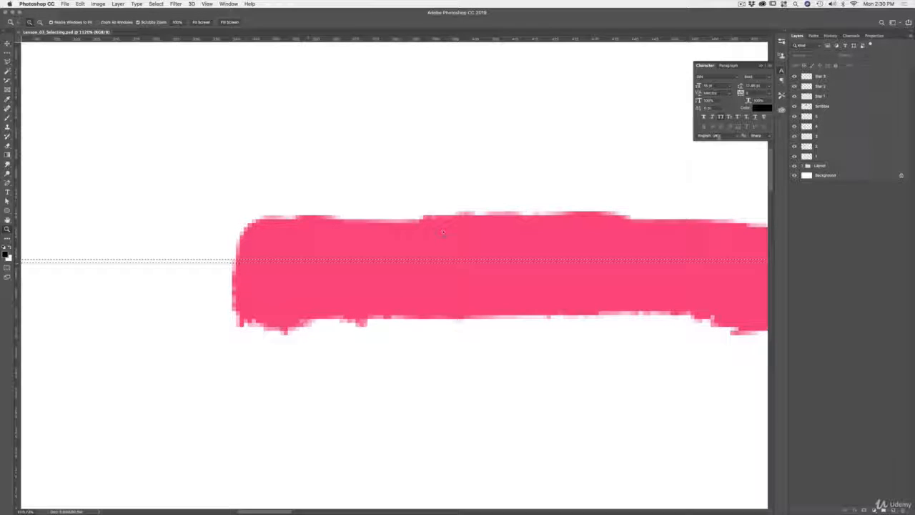
pyautogui.click(795, 156)
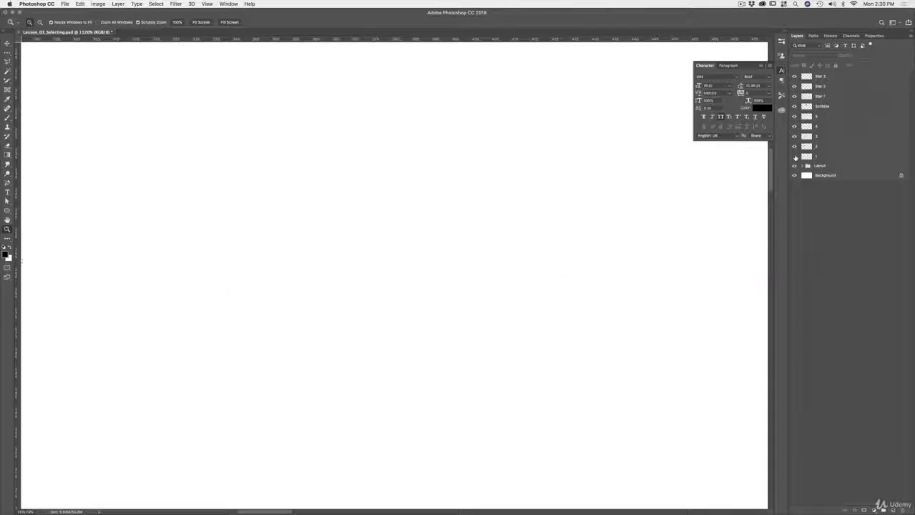
pyautogui.click(795, 156)
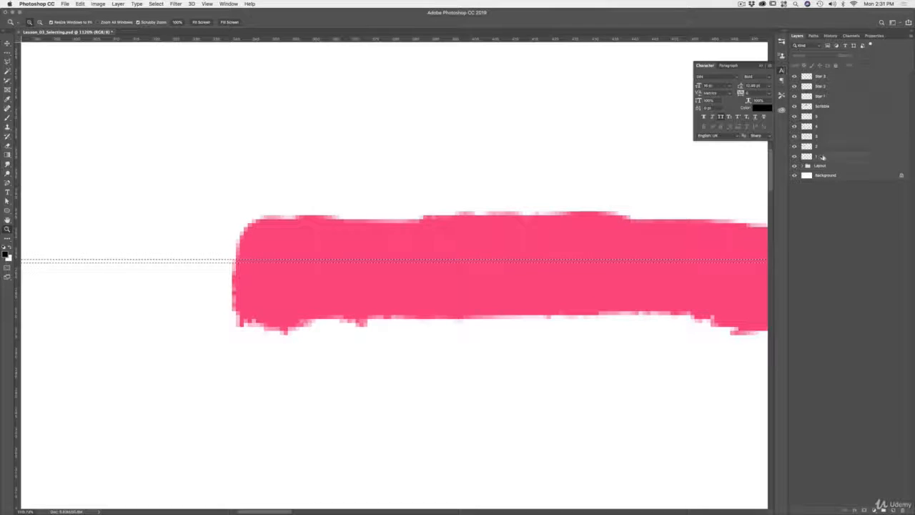
pyautogui.click(814, 155)
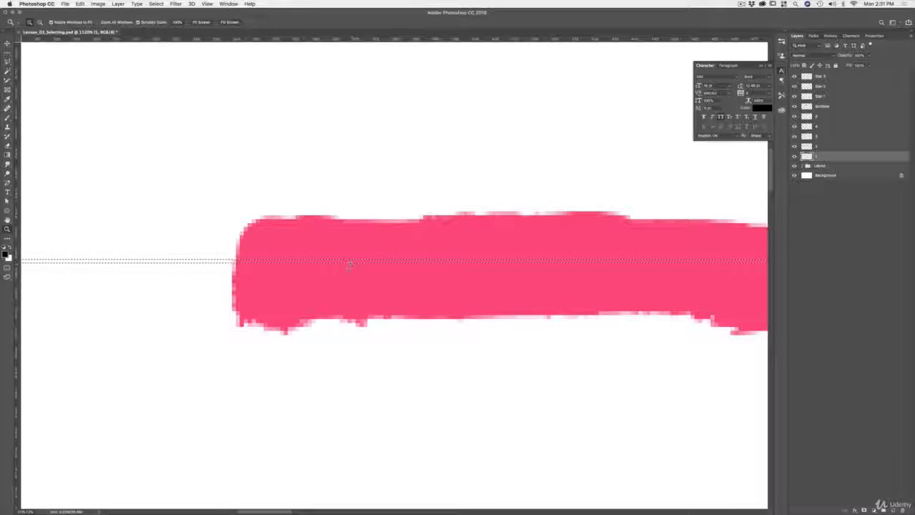
pyautogui.press('Delete')
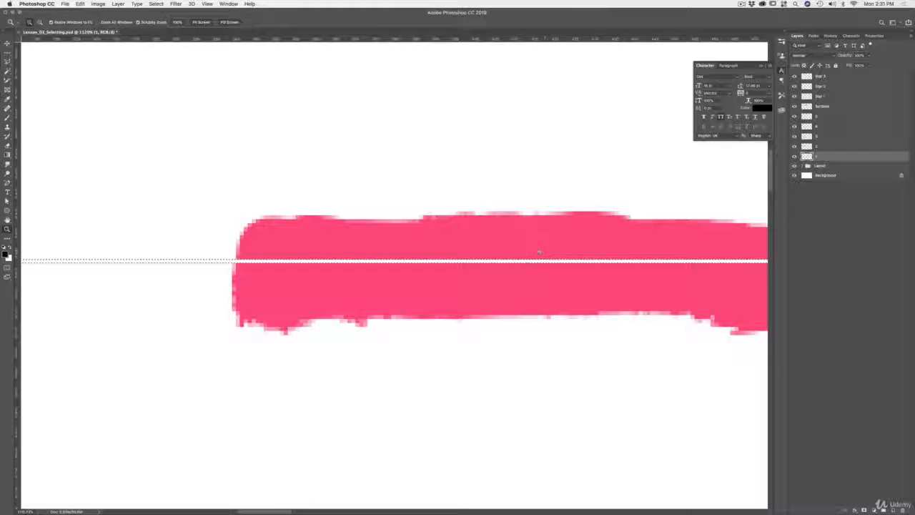
pyautogui.press('super+d')
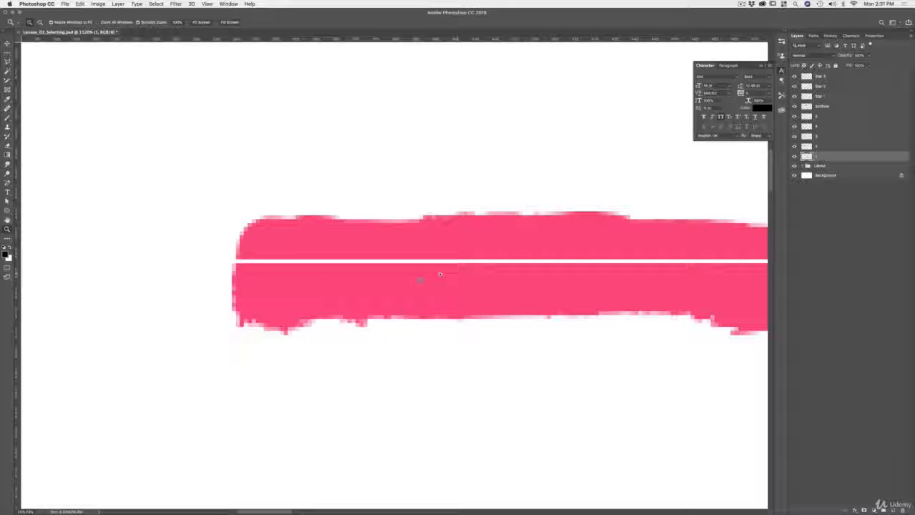
pyautogui.press('super+1')
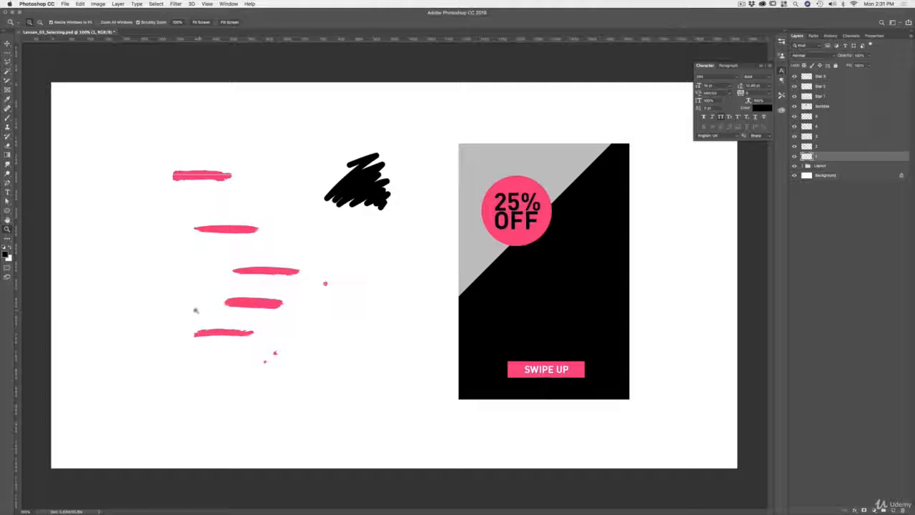
# - Undo the deletion of the pixel row and deselect the row
pyautogui.press('super+z')
pyautogui.press('super+z')
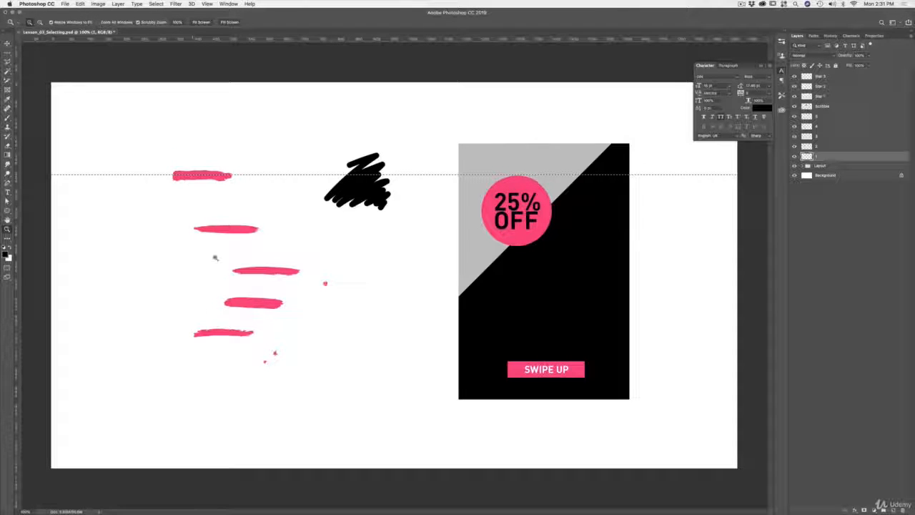
pyautogui.press('super+d')
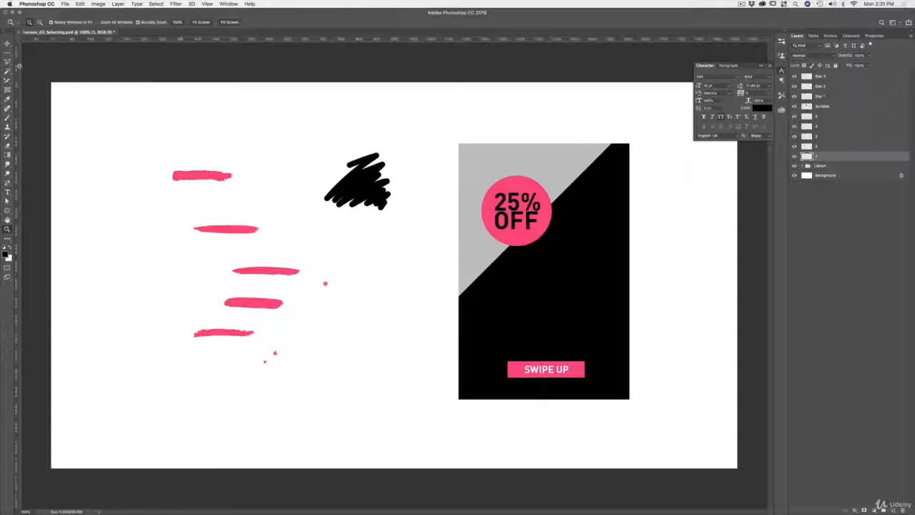
# - Copy the left end of the topmost pink stroke with the Rectangular Marquee tool and paste it onto the layout's black area
pyautogui.click(8, 53)
pyautogui.click(24, 59)
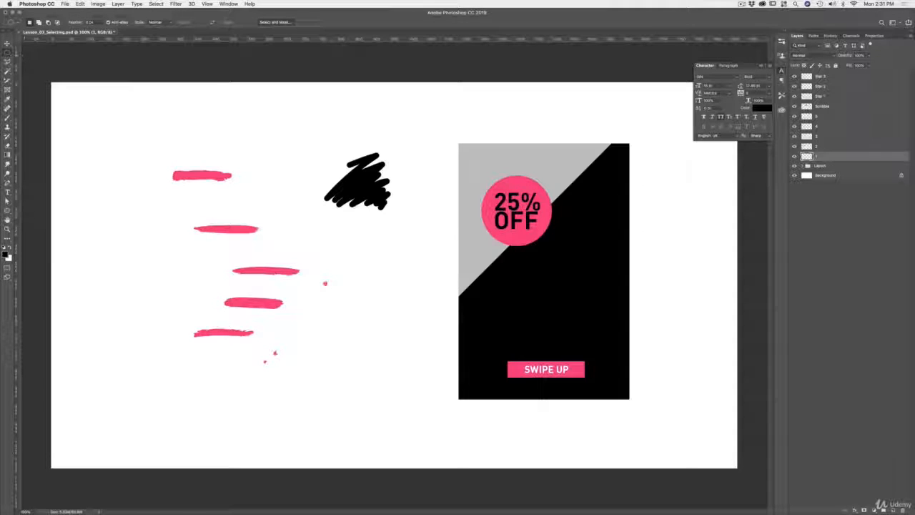
pyautogui.click(7, 53)
pyautogui.click(25, 51)
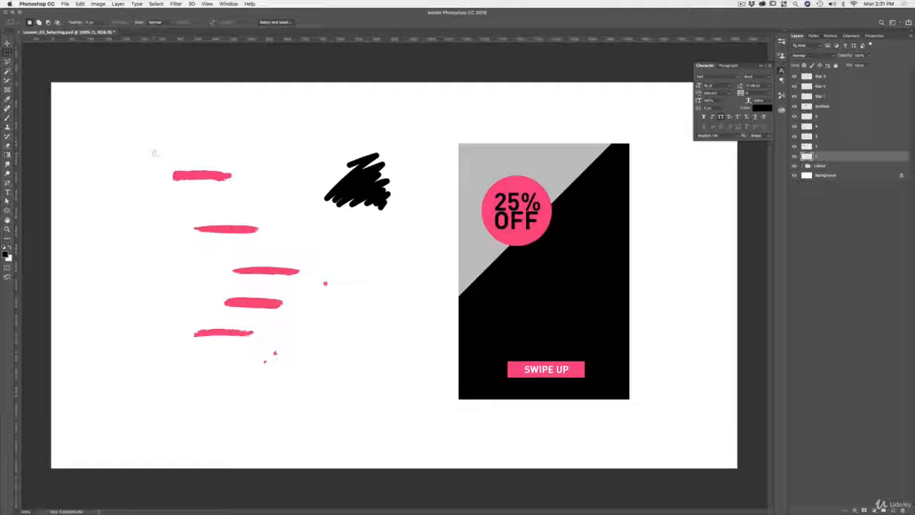
pyautogui.moveTo(153, 152)
pyautogui.mouseDown()
pyautogui.moveTo(194, 178)
pyautogui.moveTo(194, 199)
pyautogui.mouseUp()
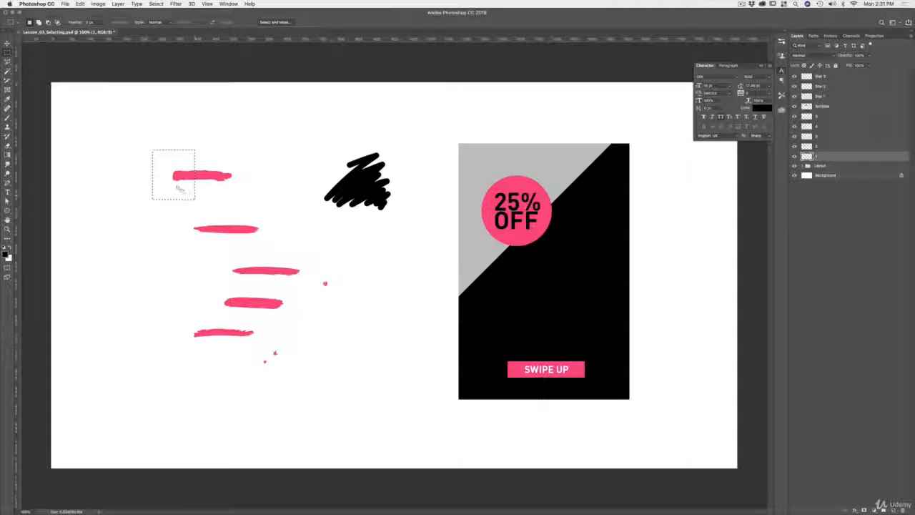
pyautogui.moveTo(184, 192); pyautogui.dragTo(538, 303)
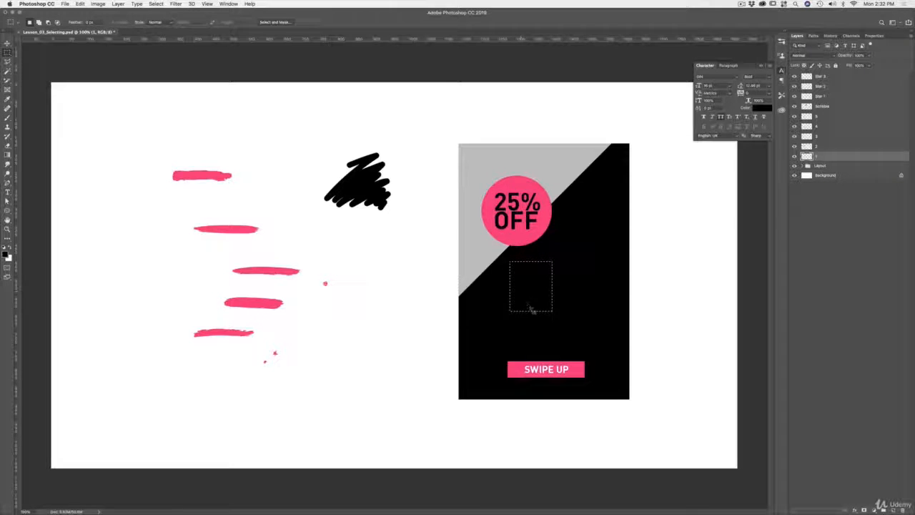
pyautogui.hotkey('ctrl', 'v')
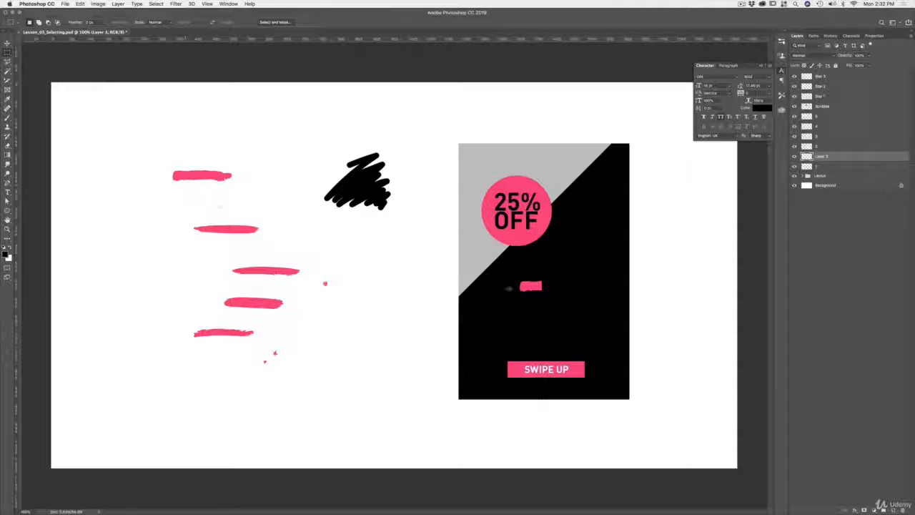
# - Toggle the visibility of the pasted fragment's layer several times and leave it shown
pyautogui.click(795, 157)
pyautogui.click(795, 157)
pyautogui.click(794, 157)
pyautogui.click(795, 156)
pyautogui.click(794, 157)
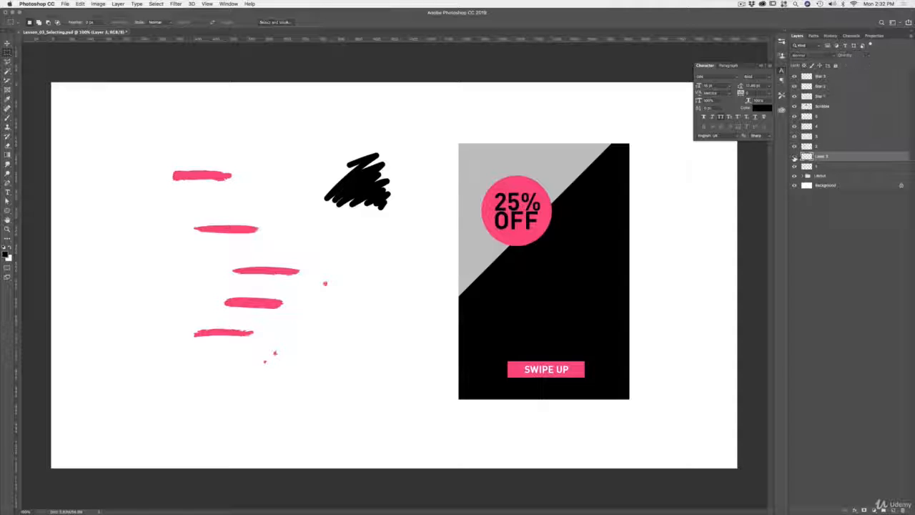
pyautogui.click(795, 157)
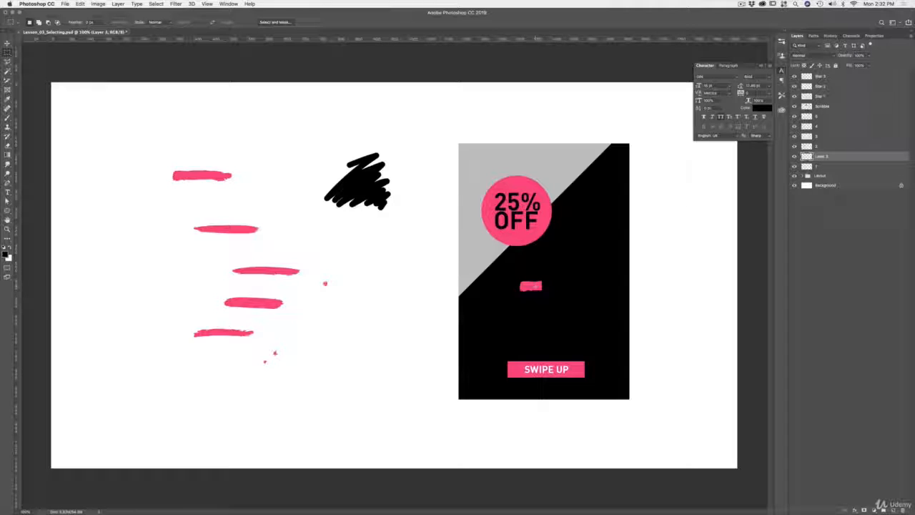
# - Move the pasted fragment to the black area's right edge above SWIPE UP and shift the topmost pink stroke slightly down and right
pyautogui.press('v')
pyautogui.moveTo(532, 287); pyautogui.dragTo(617, 304)
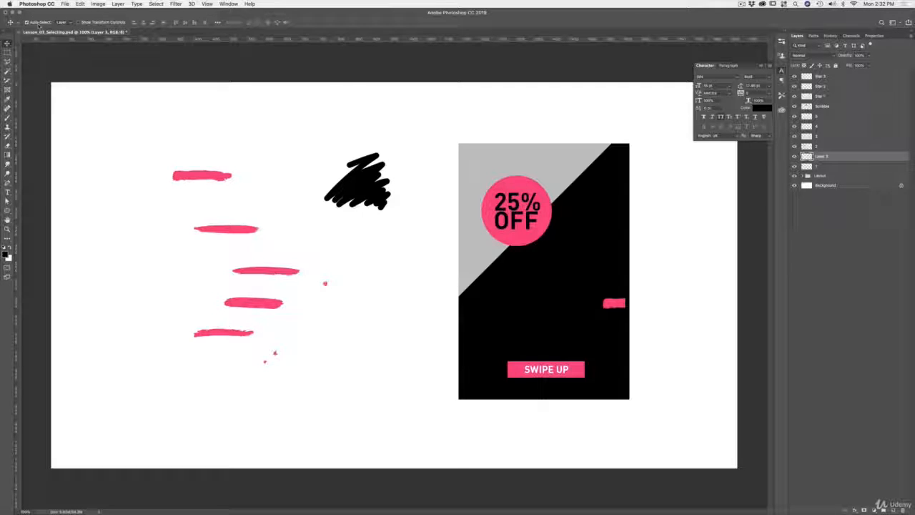
pyautogui.moveTo(191, 180); pyautogui.dragTo(208, 181)
pyautogui.click(614, 304)
pyautogui.moveTo(613, 304); pyautogui.dragTo(615, 327)
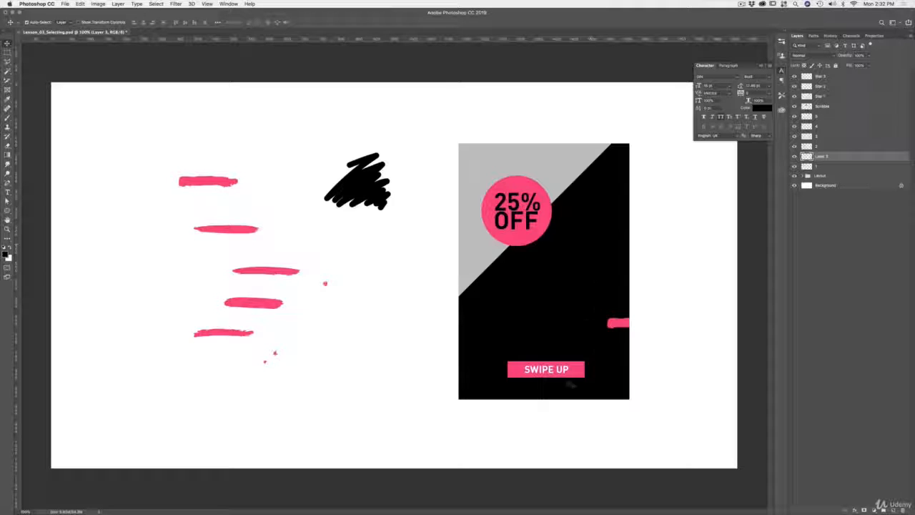
# - Cut the left end off the topmost pink stroke on layer 1 using a rectangular marquee selection
pyautogui.click(213, 182)
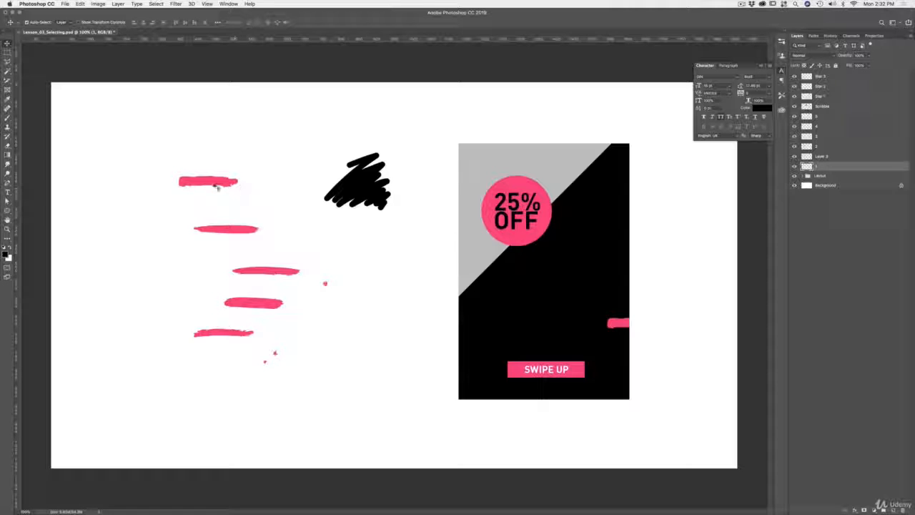
pyautogui.press('m')
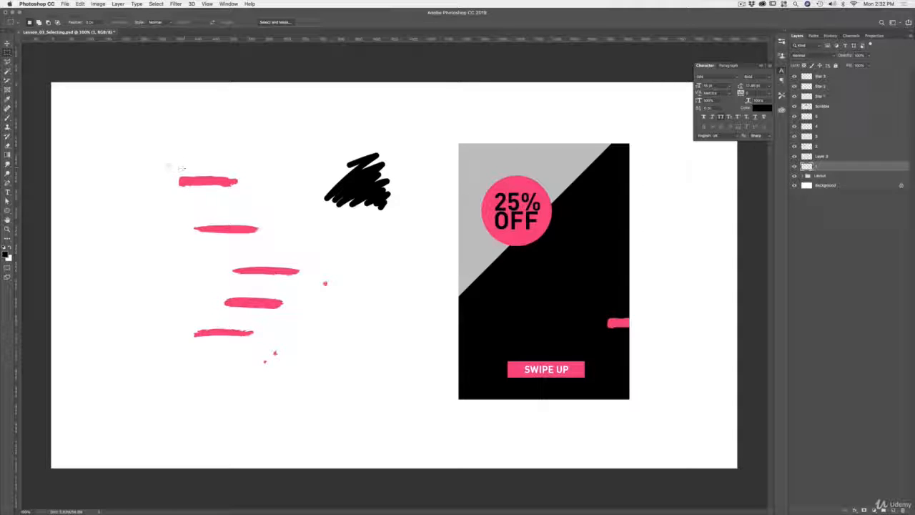
pyautogui.moveTo(167, 166)
pyautogui.mouseDown()
pyautogui.moveTo(202, 181)
pyautogui.moveTo(204, 201)
pyautogui.mouseUp()
pyautogui.click(795, 166)
pyautogui.click(795, 166)
pyautogui.press('Delete')
pyautogui.hotkey('ctrl', 'd')
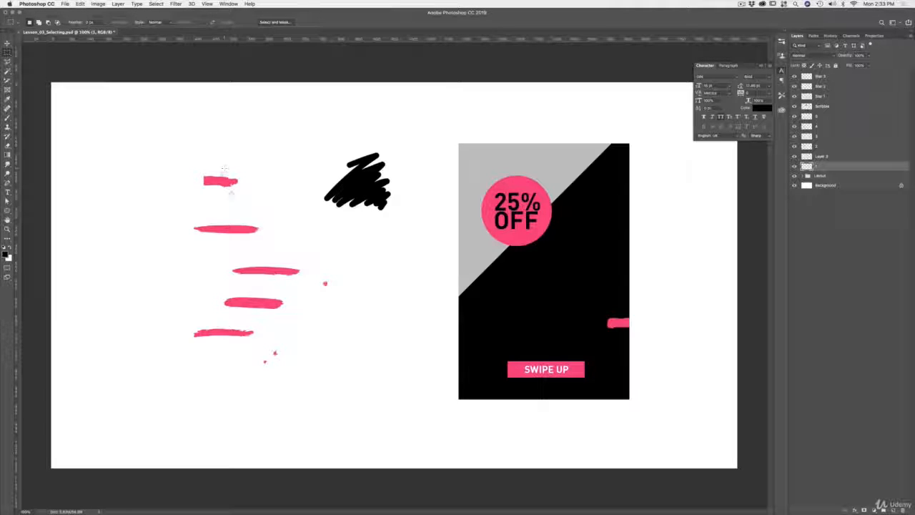
# - Paste the cut piece into a marquee area on the layout's black background and move it near the left edge, level with the other fragment
pyautogui.moveTo(505, 275); pyautogui.dragTo(542, 316)
pyautogui.hotkey('ctrl', 'v')
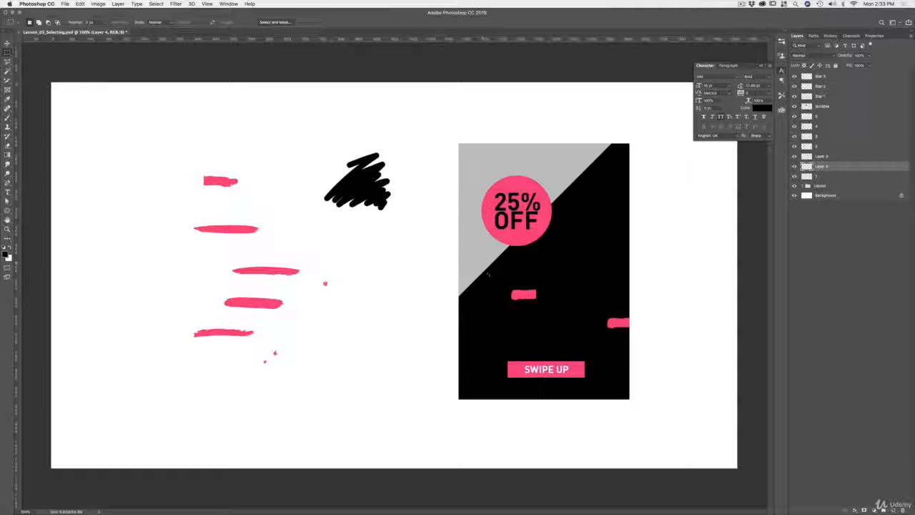
pyautogui.press('v')
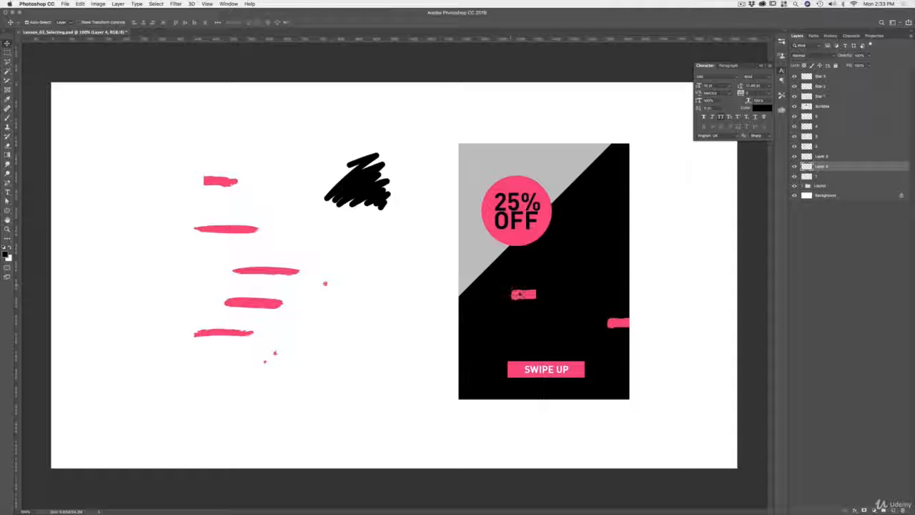
pyautogui.moveTo(521, 291); pyautogui.dragTo(474, 322)
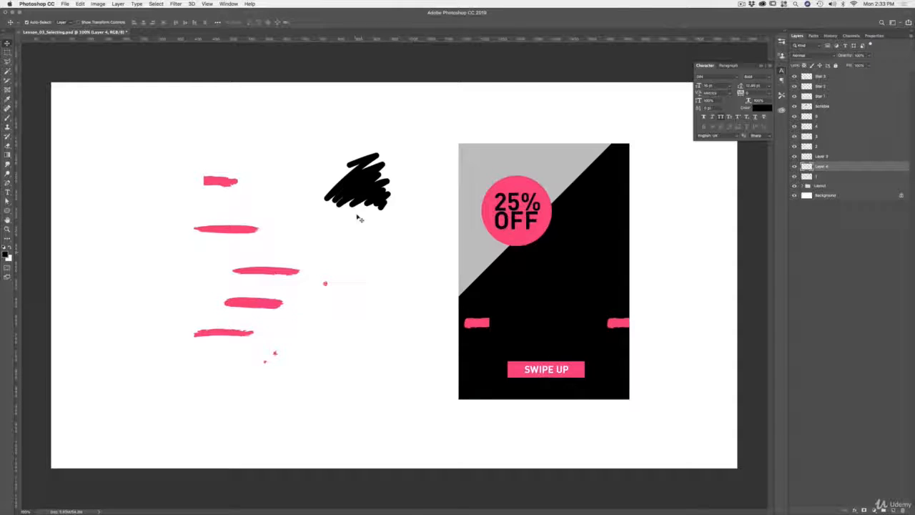
# - Draw a freehand Lasso selection below the black scribble and replace it with another one in the empty area beside the small pink dot
pyautogui.click(7, 51)
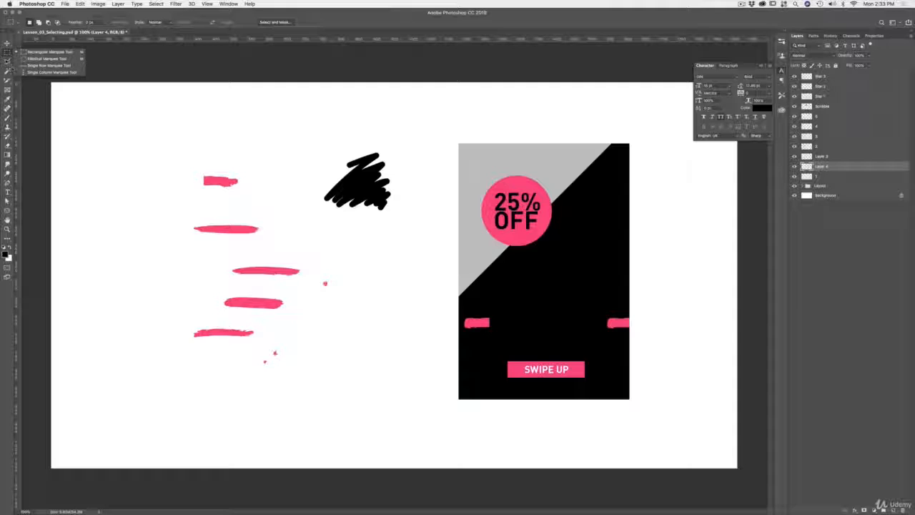
pyautogui.click(9, 63)
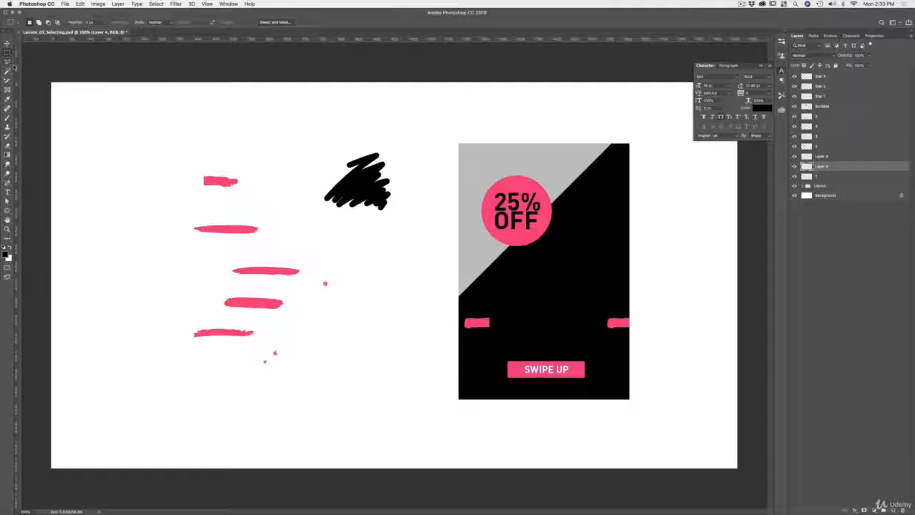
pyautogui.click(8, 63)
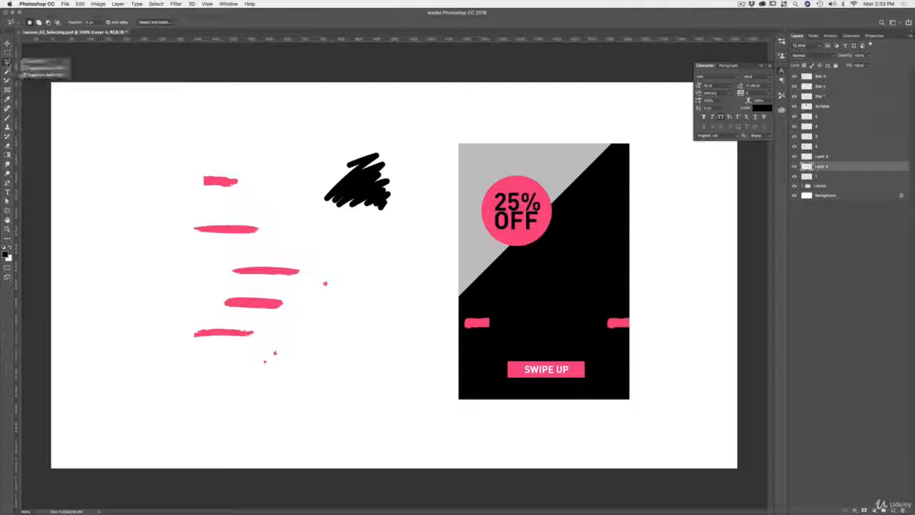
pyautogui.click(31, 62)
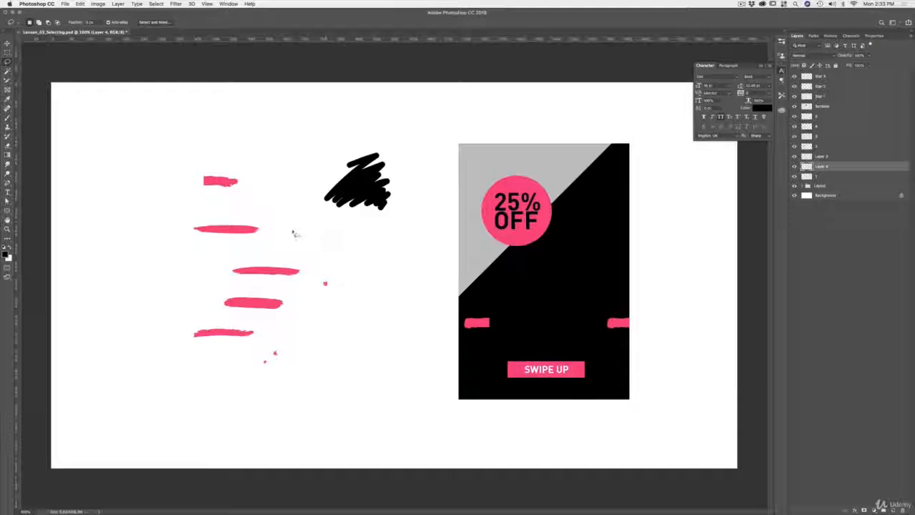
pyautogui.moveTo(294, 233)
pyautogui.mouseDown()
pyautogui.moveTo(287, 205)
pyautogui.moveTo(298, 200)
pyautogui.moveTo(335, 219)
pyautogui.moveTo(379, 194)
pyautogui.moveTo(406, 193)
pyautogui.moveTo(406, 213)
pyautogui.moveTo(387, 228)
pyautogui.moveTo(312, 240)
pyautogui.mouseUp()
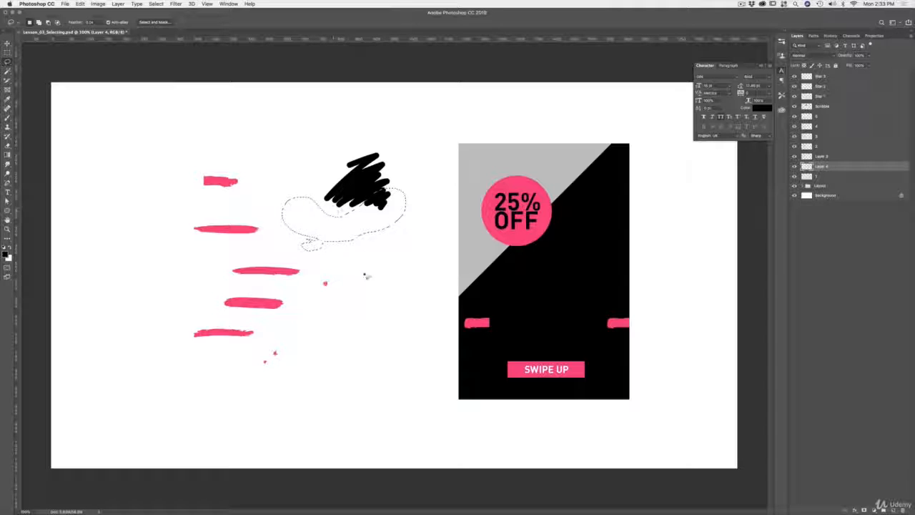
pyautogui.moveTo(361, 296)
pyautogui.mouseDown()
pyautogui.moveTo(358, 266)
pyautogui.moveTo(401, 253)
pyautogui.moveTo(434, 274)
pyautogui.moveTo(435, 290)
pyautogui.moveTo(400, 300)
pyautogui.moveTo(382, 322)
pyautogui.moveTo(350, 322)
pyautogui.moveTo(364, 299)
pyautogui.mouseUp()
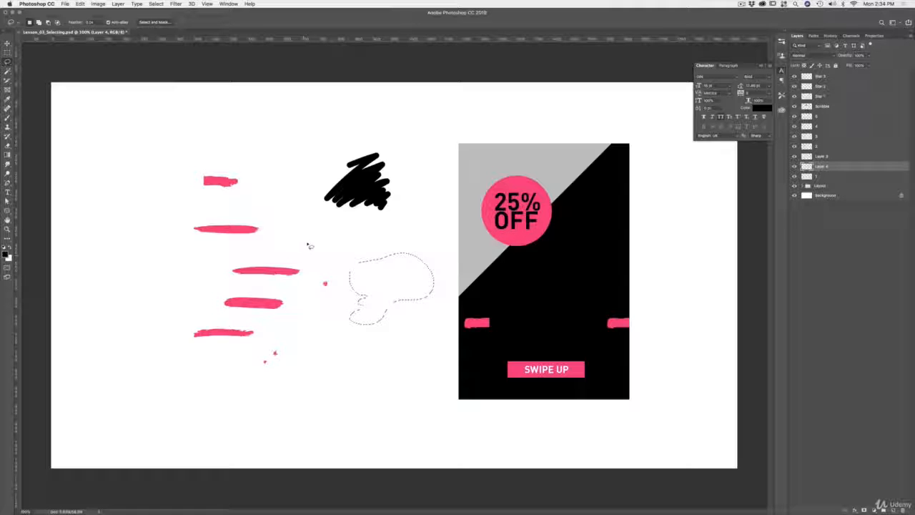
# - Draw a Lasso selection around the ragged lower-right edge of the third pink stroke and make its layer 3 active
pyautogui.press('z')
pyautogui.moveTo(292, 261)
pyautogui.mouseDown()
pyautogui.moveTo(342, 255)
pyautogui.moveTo(355, 292)
pyautogui.moveTo(382, 258)
pyautogui.mouseUp()
pyautogui.press('l')
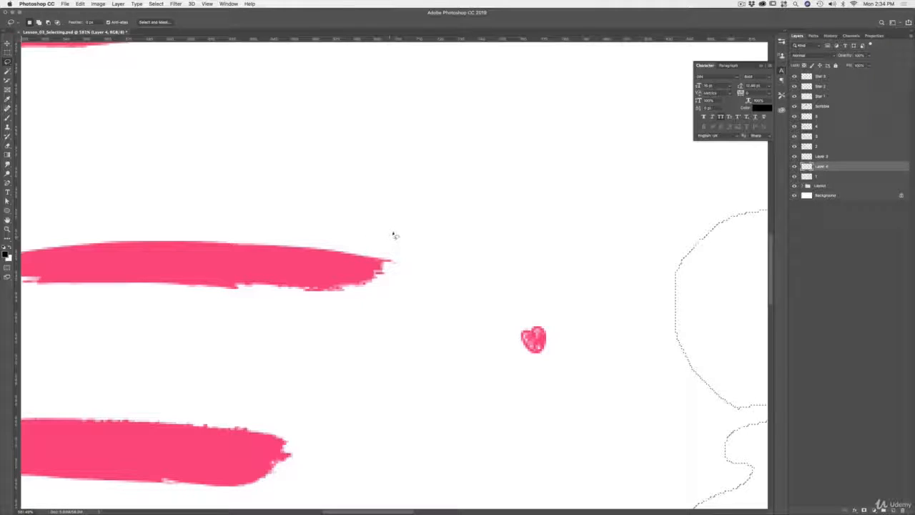
pyautogui.moveTo(392, 234); pyautogui.dragTo(322, 279)
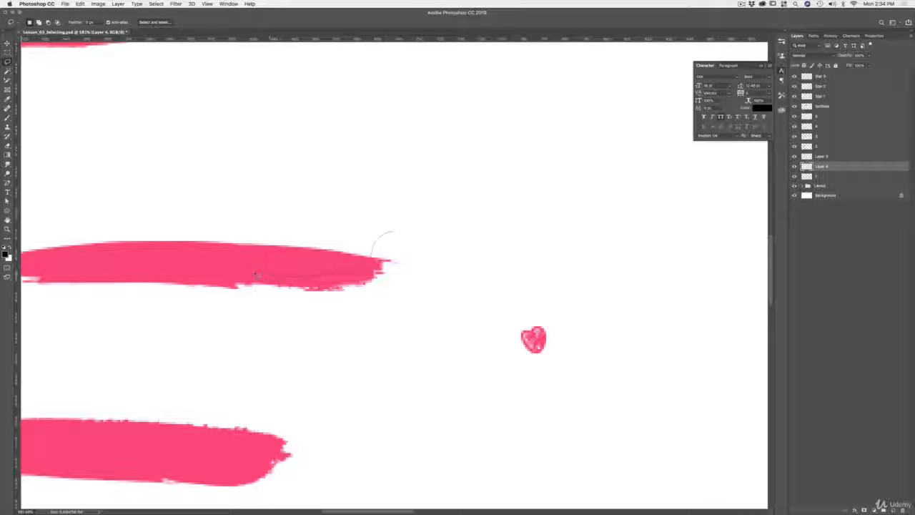
pyautogui.moveTo(255, 274)
pyautogui.mouseDown()
pyautogui.moveTo(217, 299)
pyautogui.moveTo(245, 323)
pyautogui.moveTo(307, 334)
pyautogui.moveTo(375, 327)
pyautogui.moveTo(430, 291)
pyautogui.moveTo(430, 258)
pyautogui.moveTo(393, 233)
pyautogui.mouseUp()
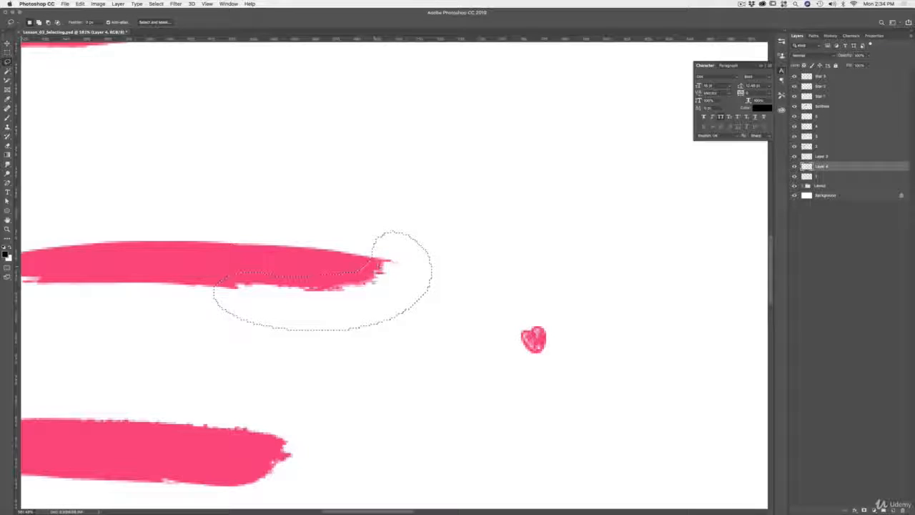
pyautogui.click(794, 145)
pyautogui.click(794, 142)
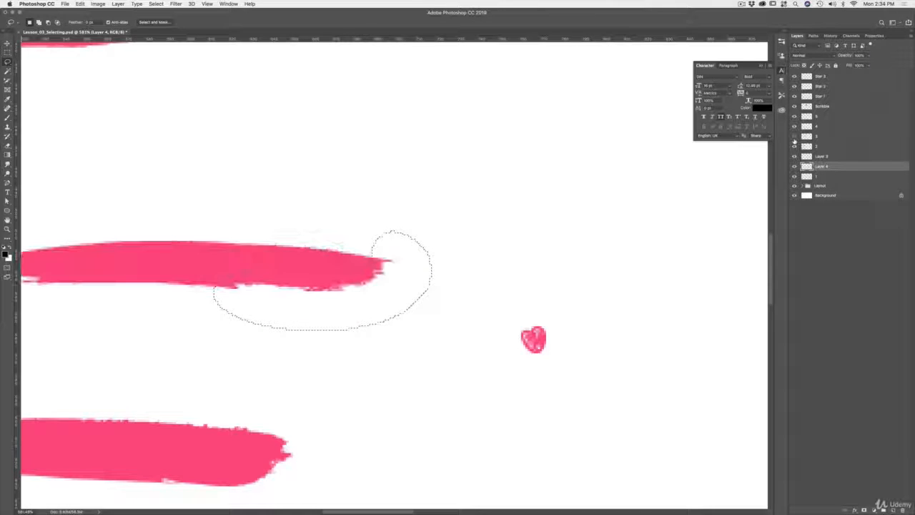
pyautogui.click(825, 137)
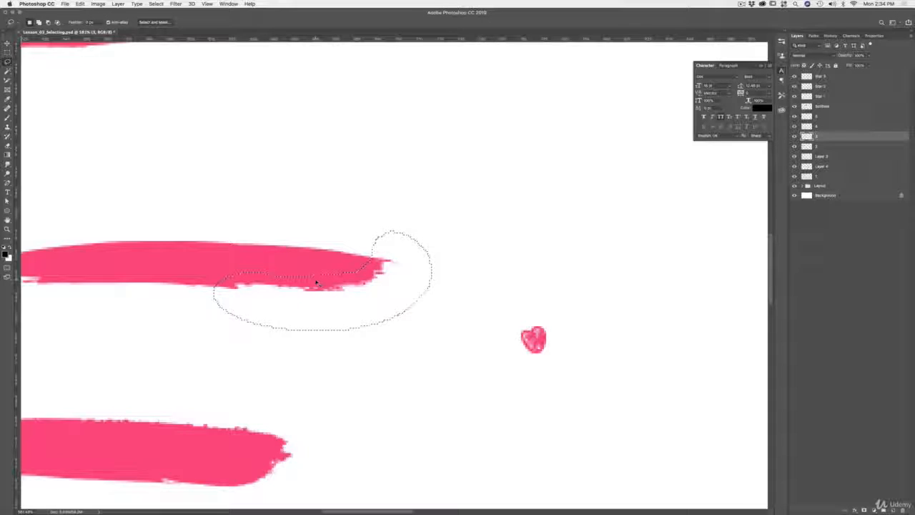
# - Copy the selected sliver of the pink stroke onto a new layer over the layout's black area
pyautogui.press('super+1')
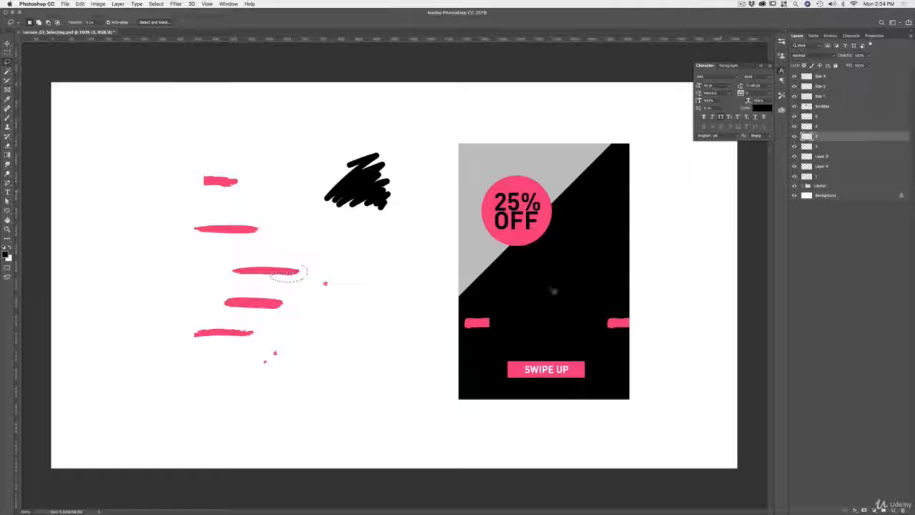
pyautogui.moveTo(551, 306)
pyautogui.mouseDown()
pyautogui.moveTo(536, 300)
pyautogui.moveTo(551, 278)
pyautogui.moveTo(565, 276)
pyautogui.moveTo(594, 301)
pyautogui.moveTo(554, 312)
pyautogui.mouseUp()
pyautogui.hotkey('ctrl', 'j')
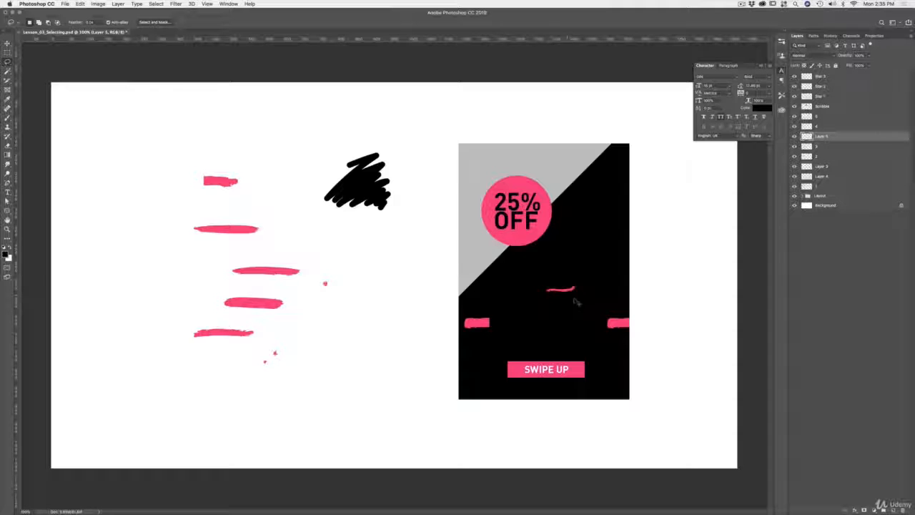
# - Rotate the copied sliver to a steep, nearly vertical angle and move it near the black area's right edge, above the right-hand pink fragment
pyautogui.hotkey('ctrl', 't')
pyautogui.moveTo(589, 296)
pyautogui.mouseDown()
pyautogui.moveTo(586, 251)
pyautogui.moveTo(598, 258)
pyautogui.mouseUp()
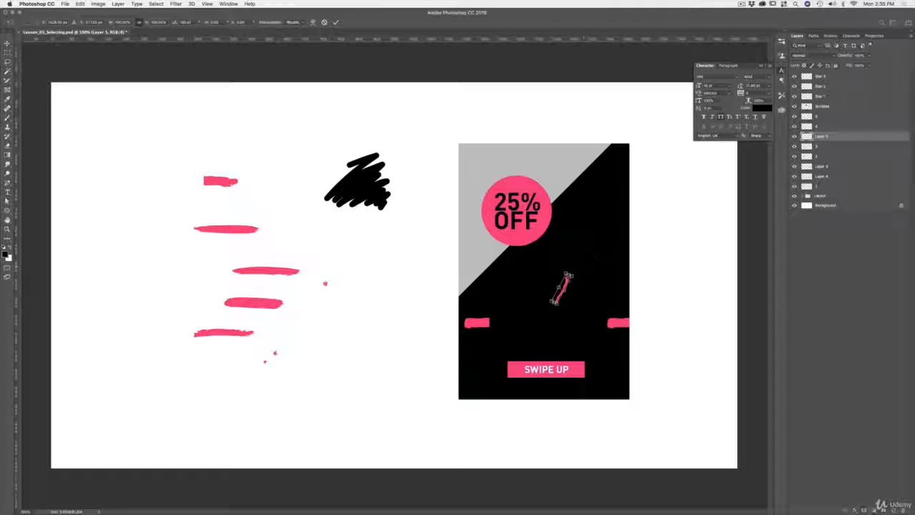
pyautogui.moveTo(566, 284)
pyautogui.mouseDown()
pyautogui.moveTo(615, 257)
pyautogui.moveTo(610, 291)
pyautogui.moveTo(600, 289)
pyautogui.moveTo(618, 263)
pyautogui.mouseUp()
pyautogui.press('Return')
pyautogui.press('l')
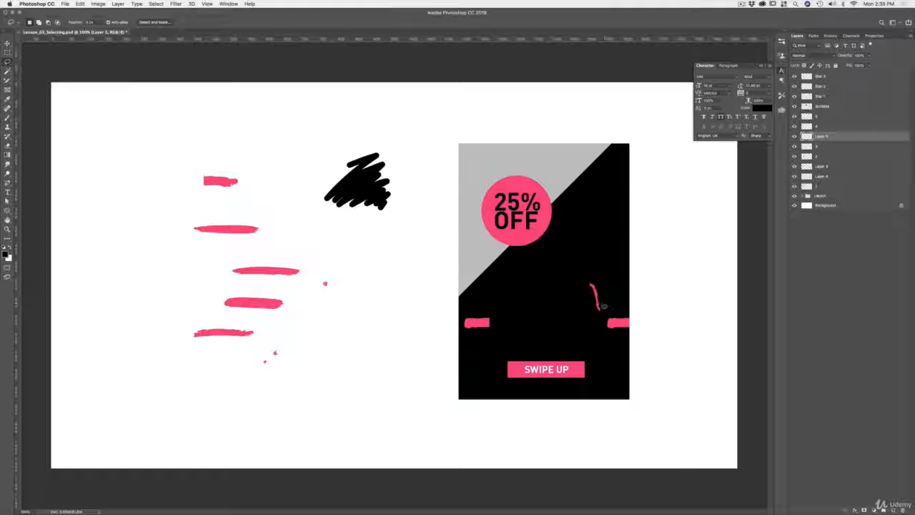
pyautogui.press('v')
pyautogui.moveTo(603, 306)
pyautogui.mouseDown()
pyautogui.moveTo(596, 272)
pyautogui.moveTo(599, 282)
pyautogui.mouseUp()
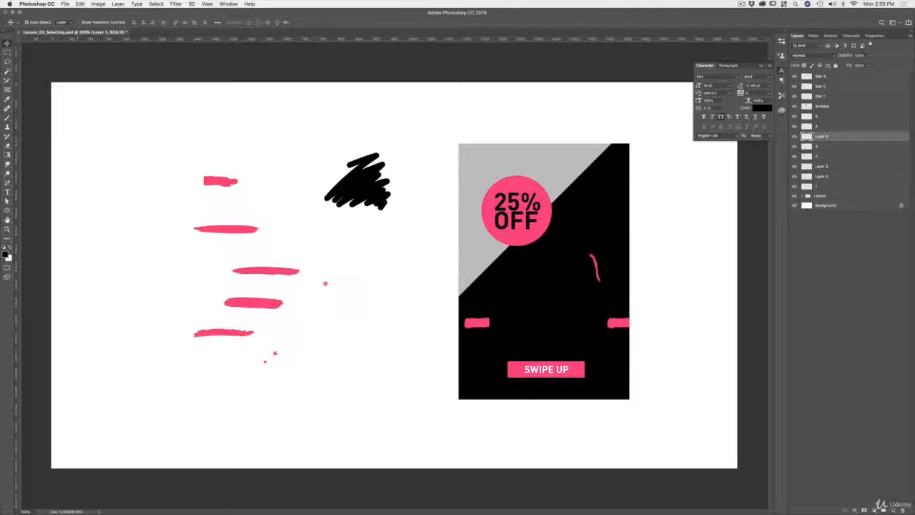
# - Add a new layer and draw a square marquee selection in the empty white area beside the two upper pink strokes
pyautogui.click(7, 62)
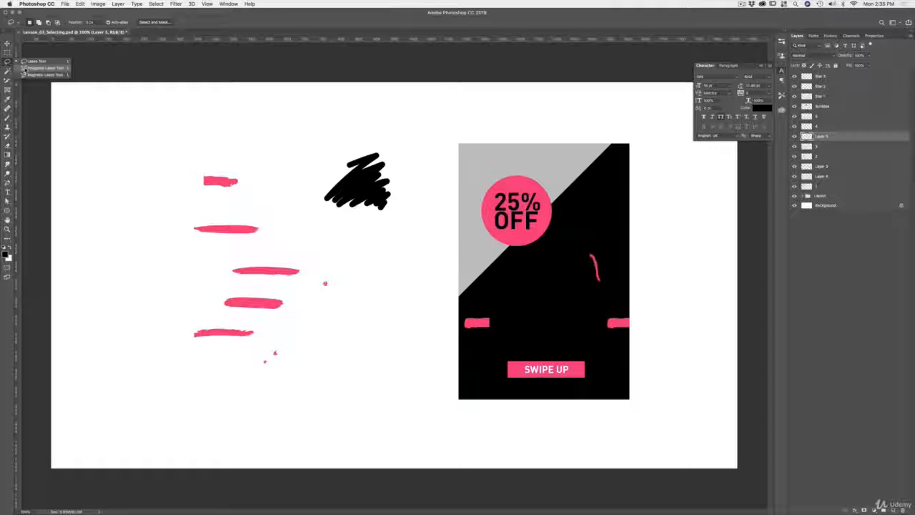
pyautogui.click(29, 68)
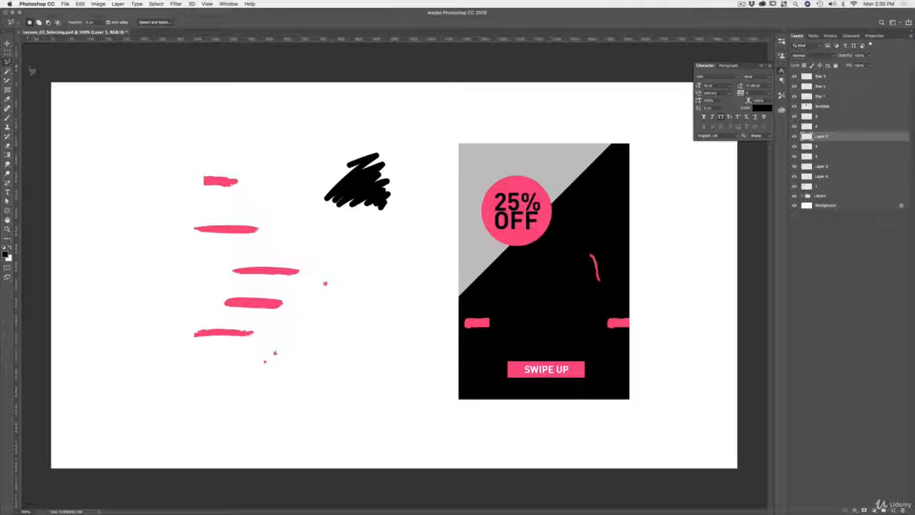
pyautogui.click(893, 509)
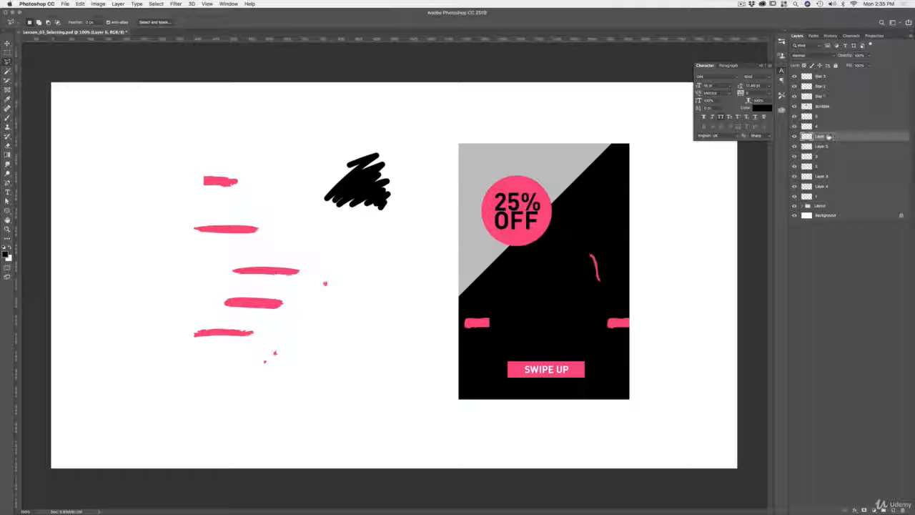
pyautogui.click(8, 53)
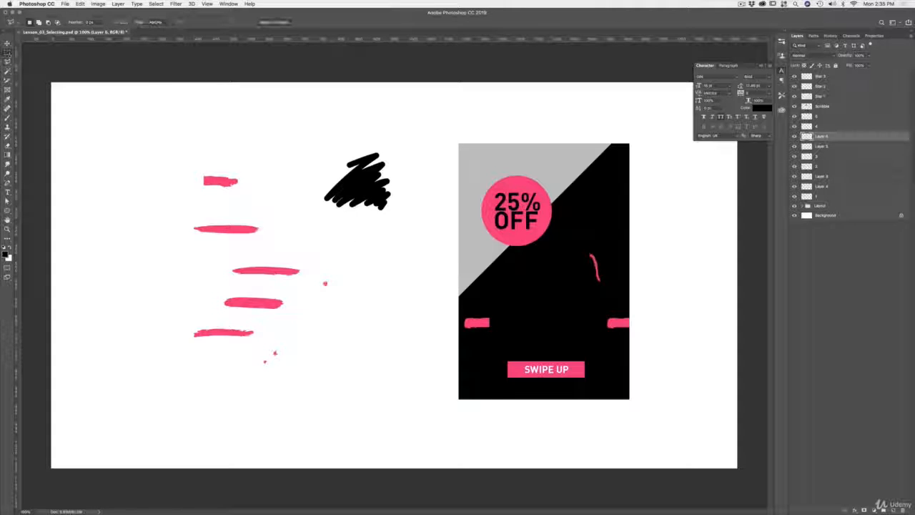
pyautogui.moveTo(110, 174); pyautogui.dragTo(182, 246)
# - Sample the strokes' pink as the foreground color and fill the square selection with it
pyautogui.click(6, 254)
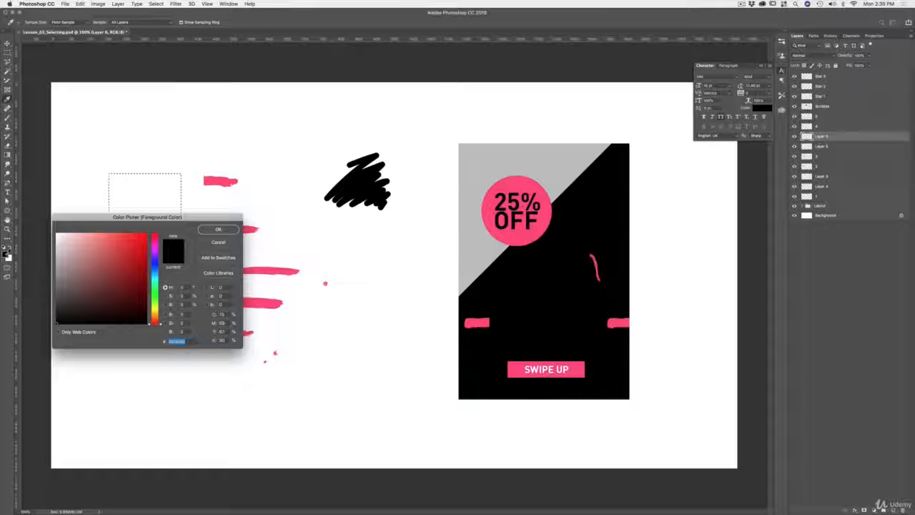
pyautogui.moveTo(184, 219); pyautogui.dragTo(179, 265)
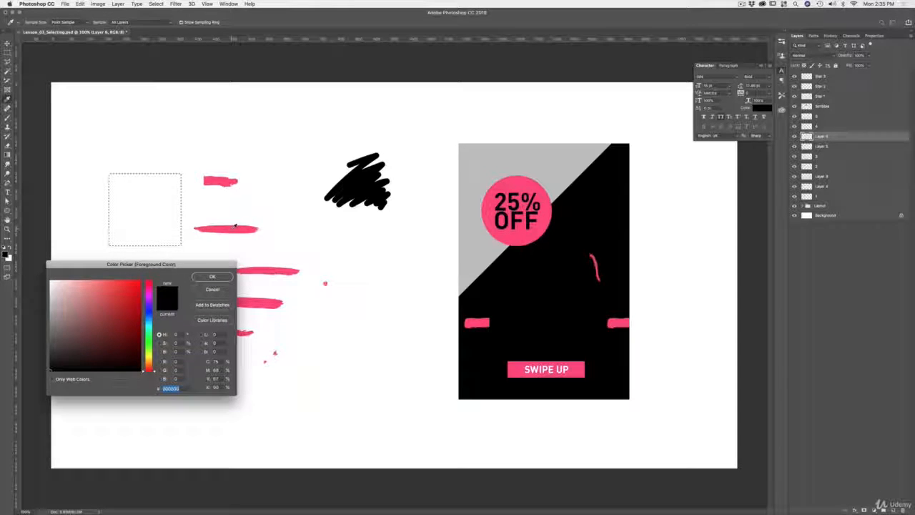
pyautogui.click(240, 229)
pyautogui.click(224, 275)
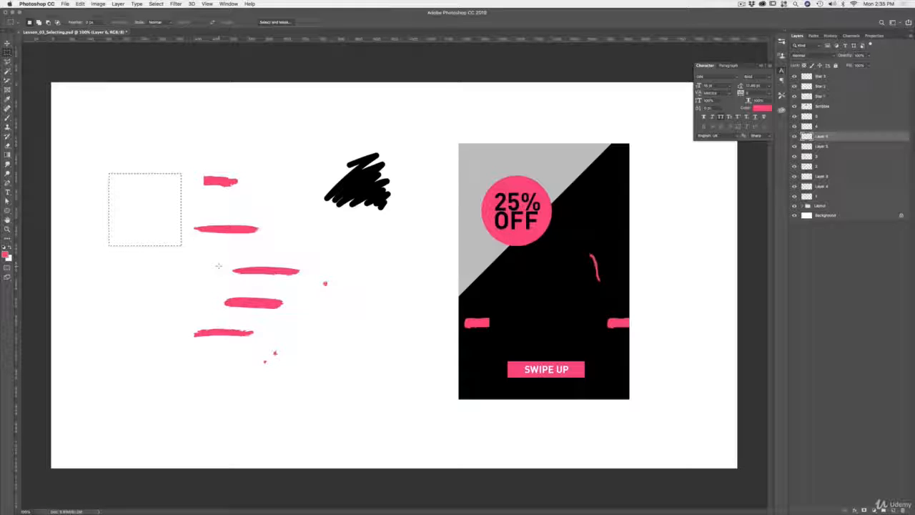
pyautogui.hotkey('alt', 'BackSpace')
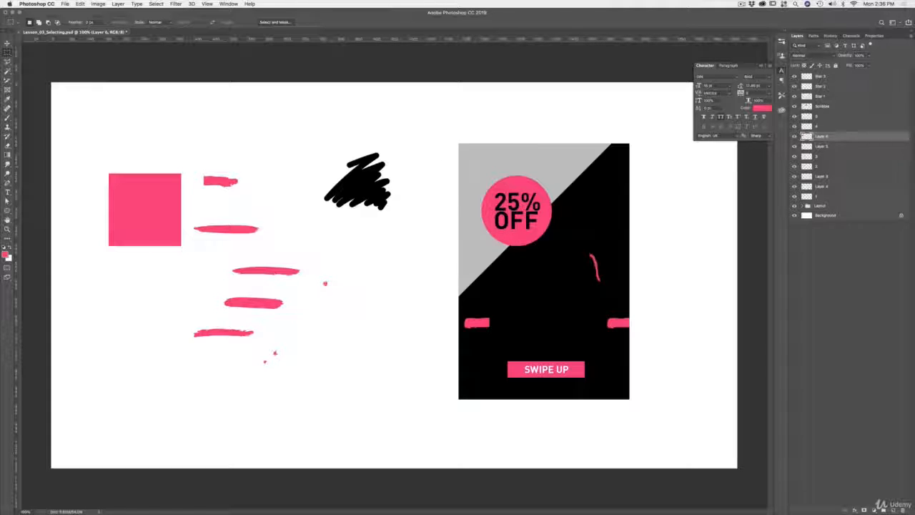
# - Delete the pink square's upper-left half along a diagonal using a Polygonal Lasso selection, and deselect
pyautogui.press('l')
pyautogui.click(7, 61)
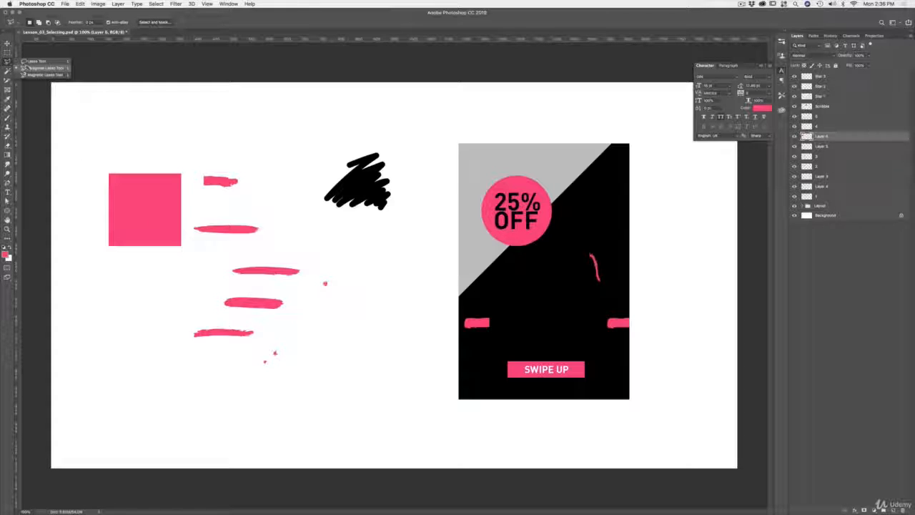
pyautogui.click(43, 68)
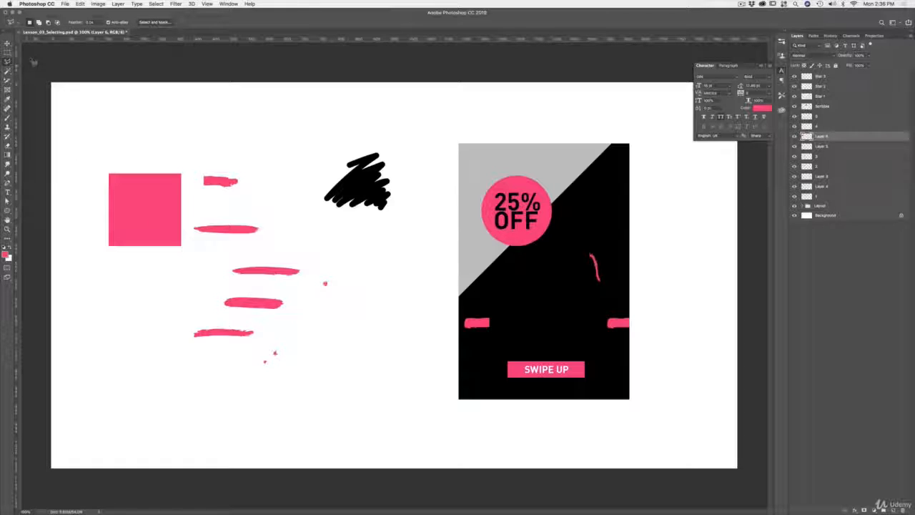
pyautogui.click(107, 258)
pyautogui.click(191, 141)
pyautogui.click(79, 141)
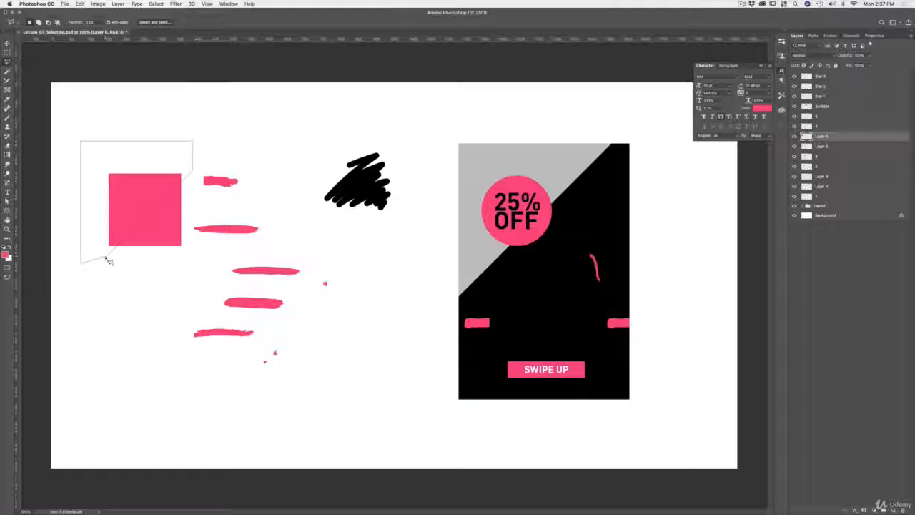
pyautogui.click(107, 260)
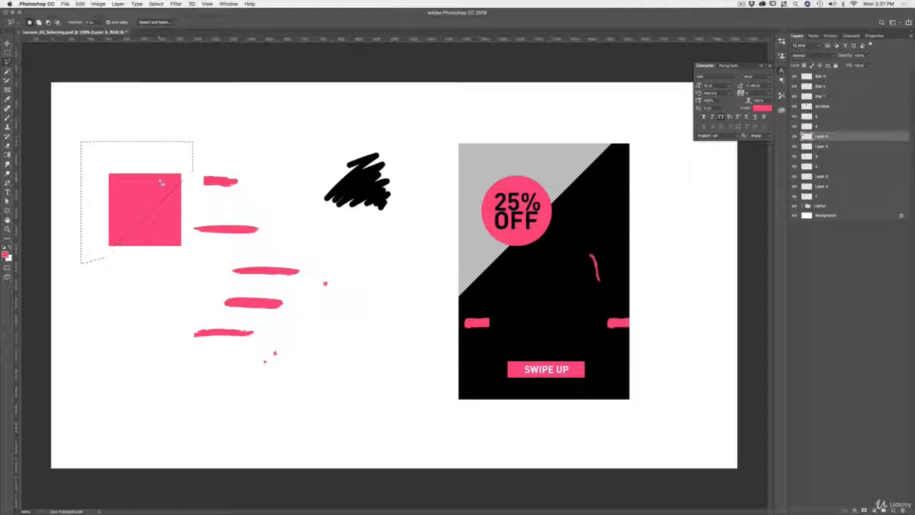
pyautogui.press('Delete')
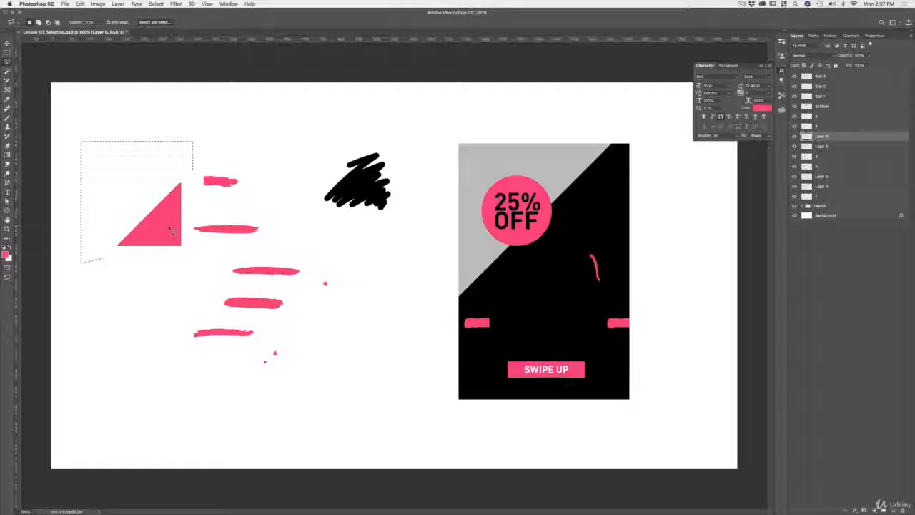
pyautogui.press('super+d')
# - Move the pink triangle to the layout's top-right corner and transform it so its right angle fits the corner
pyautogui.press('v')
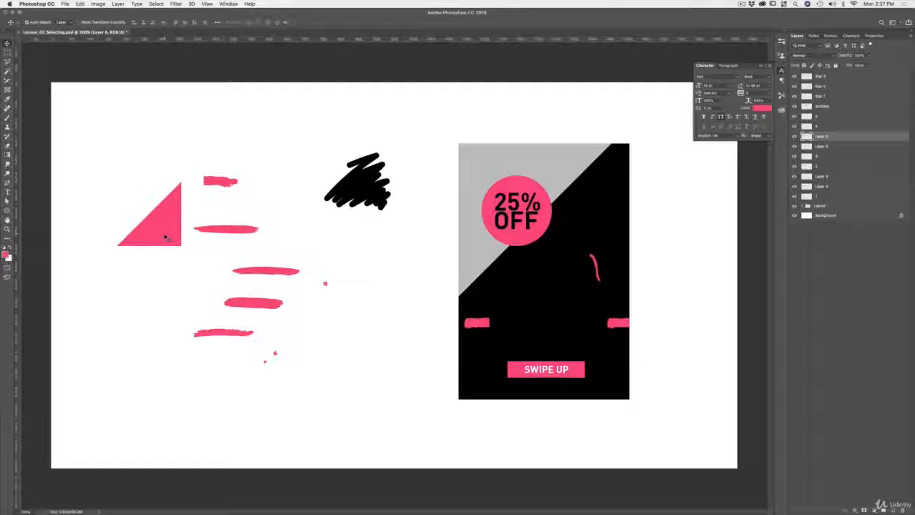
pyautogui.moveTo(161, 236); pyautogui.dragTo(609, 169)
pyautogui.hotkey('ctrl', 't')
pyautogui.press('Return')
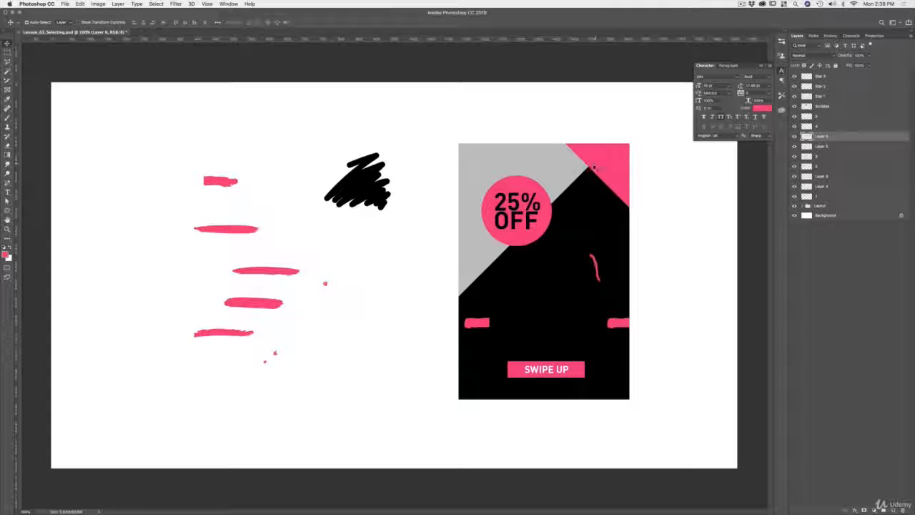
# - Move the pink triangle to the layout's top-left corner and reorient it so its diagonal parallels the gray band
pyautogui.moveTo(604, 168); pyautogui.dragTo(541, 129)
pyautogui.hotkey('ctrl', 't')
pyautogui.press('Return')
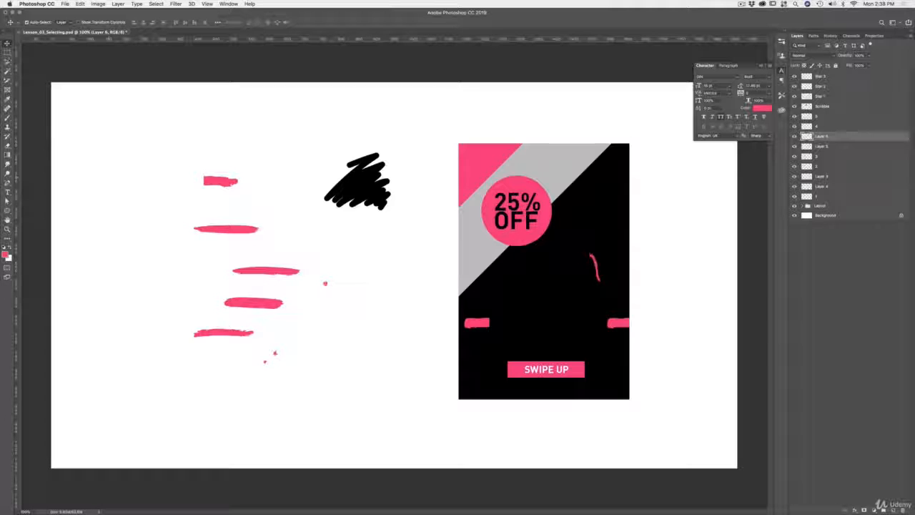
pyautogui.click(7, 62)
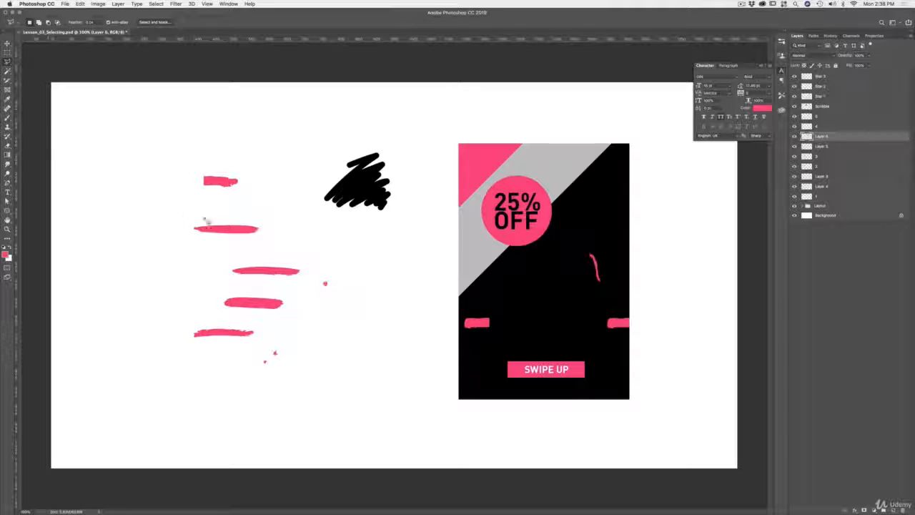
pyautogui.moveTo(169, 218)
pyautogui.mouseDown()
pyautogui.moveTo(230, 203)
pyautogui.moveTo(214, 250)
pyautogui.moveTo(187, 258)
pyautogui.moveTo(163, 248)
pyautogui.moveTo(166, 224)
pyautogui.mouseUp()
pyautogui.click(185, 250)
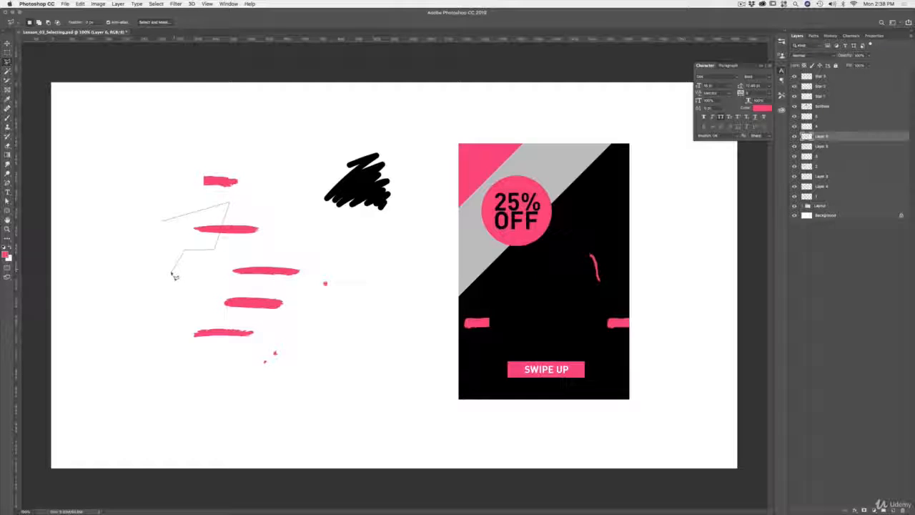
pyautogui.press('Escape')
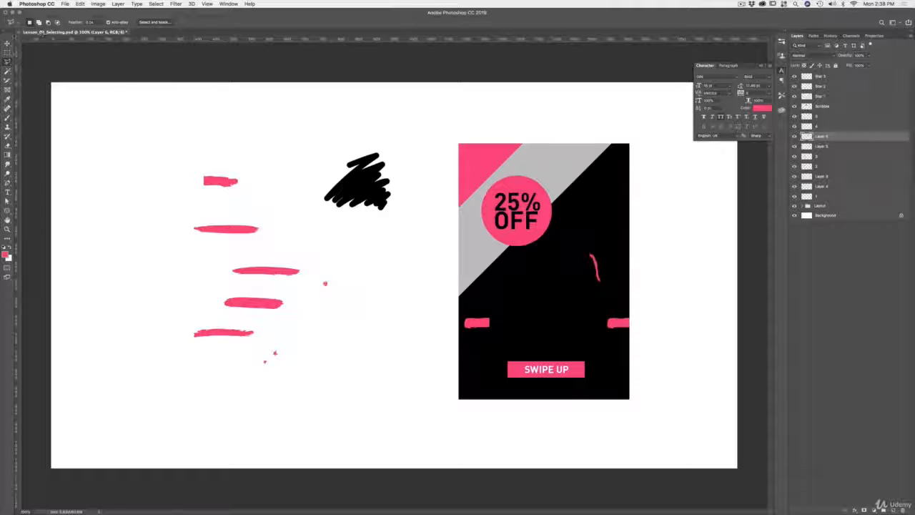
# - Move the Scribble layer with its white background onto the layout's black area, between the 25% OFF circle and SWIPE UP
pyautogui.click(7, 43)
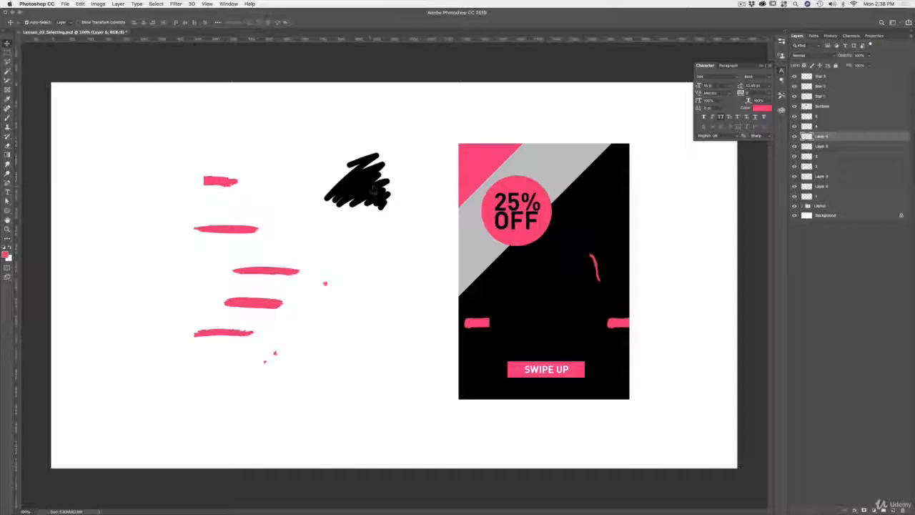
pyautogui.moveTo(372, 187); pyautogui.dragTo(365, 186)
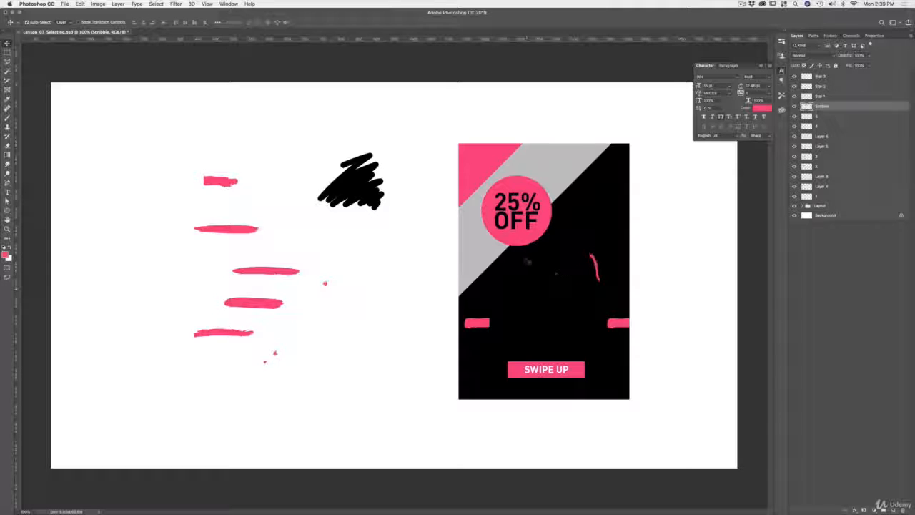
pyautogui.moveTo(349, 185)
pyautogui.mouseDown()
pyautogui.moveTo(499, 269)
pyautogui.moveTo(519, 259)
pyautogui.moveTo(527, 266)
pyautogui.moveTo(477, 275)
pyautogui.moveTo(526, 261)
pyautogui.moveTo(525, 286)
pyautogui.moveTo(544, 283)
pyautogui.moveTo(550, 294)
pyautogui.moveTo(552, 287)
pyautogui.moveTo(544, 277)
pyautogui.moveTo(524, 287)
pyautogui.moveTo(543, 305)
pyautogui.moveTo(515, 293)
pyautogui.moveTo(536, 278)
pyautogui.mouseUp()
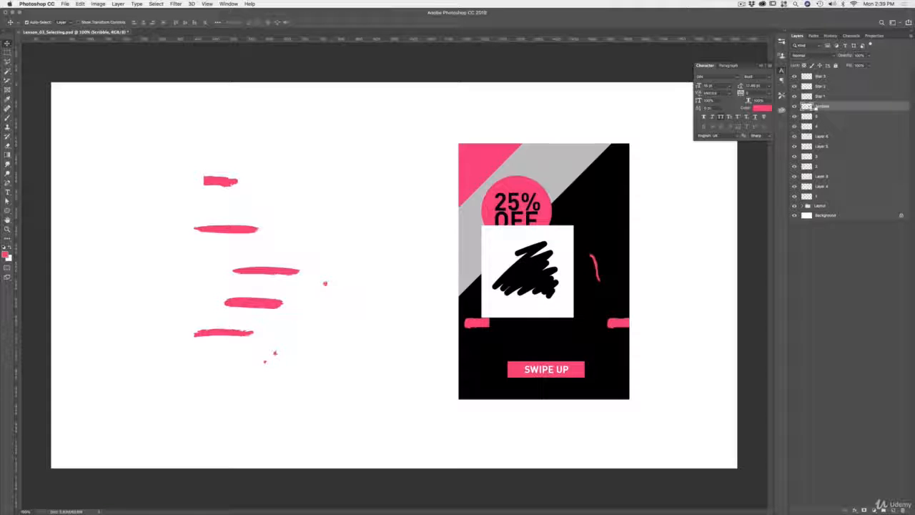
pyautogui.click(795, 106)
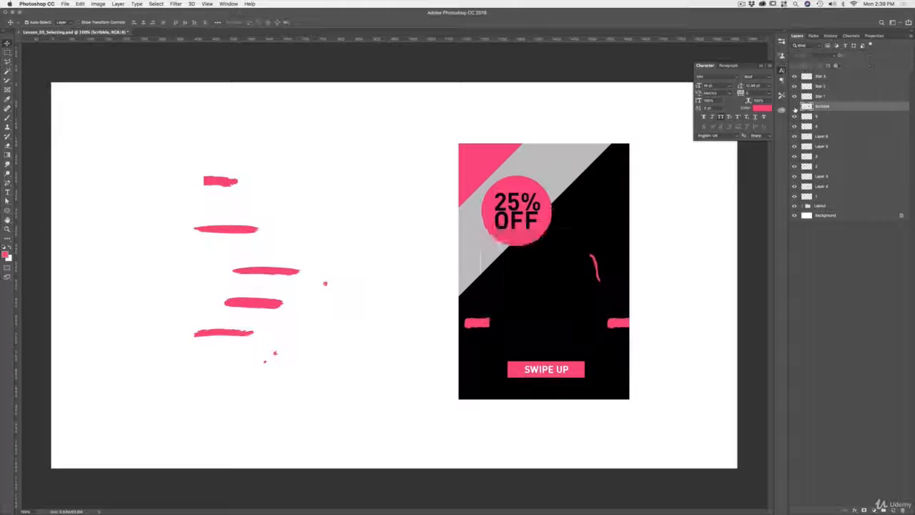
pyautogui.click(795, 106)
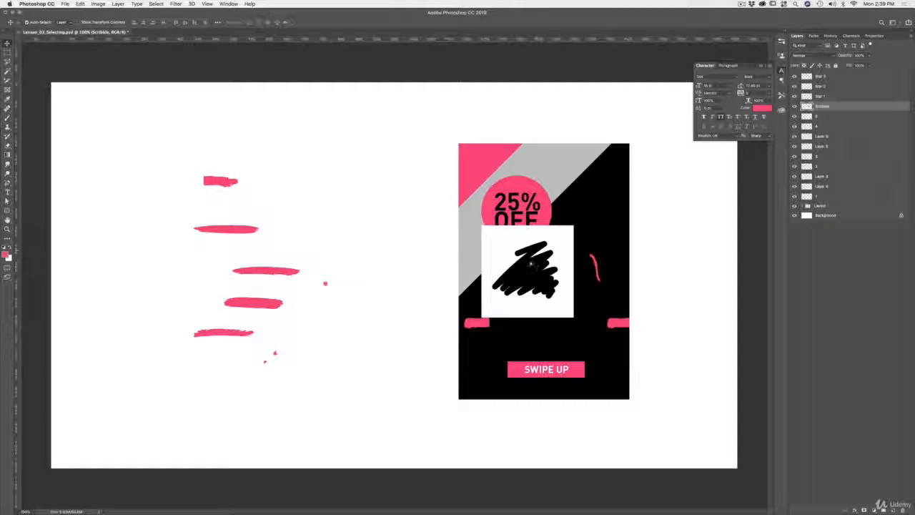
pyautogui.moveTo(539, 265)
pyautogui.mouseDown()
pyautogui.moveTo(529, 244)
pyautogui.moveTo(541, 254)
pyautogui.moveTo(531, 265)
pyautogui.moveTo(539, 269)
pyautogui.moveTo(473, 242)
pyautogui.moveTo(447, 283)
pyautogui.moveTo(400, 297)
pyautogui.moveTo(504, 304)
pyautogui.moveTo(518, 275)
pyautogui.moveTo(518, 293)
pyautogui.moveTo(540, 293)
pyautogui.moveTo(536, 286)
pyautogui.mouseUp()
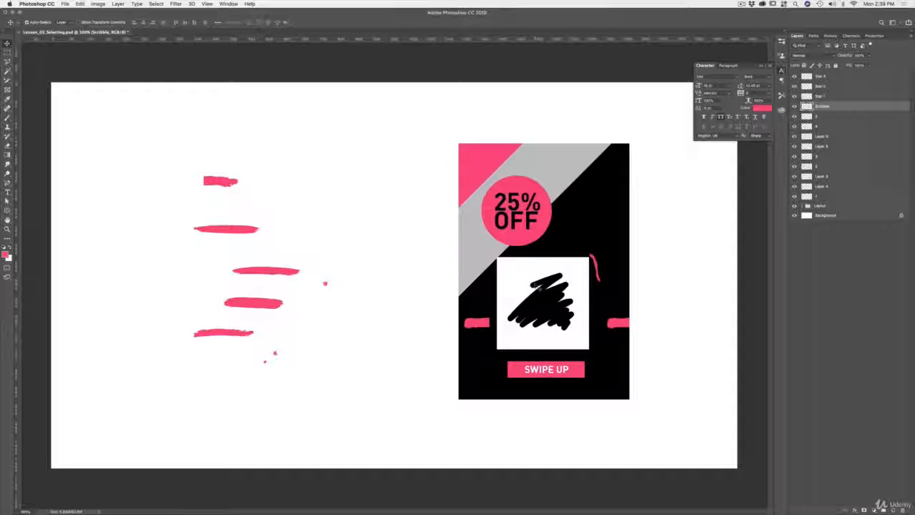
# - Reposition the Scribble layer with its white background directly below the 25% OFF circle in the layout
pyautogui.moveTo(576, 260)
pyautogui.mouseDown()
pyautogui.moveTo(426, 268)
pyautogui.moveTo(469, 301)
pyautogui.moveTo(504, 296)
pyautogui.moveTo(475, 266)
pyautogui.moveTo(474, 293)
pyautogui.moveTo(491, 300)
pyautogui.moveTo(499, 265)
pyautogui.mouseUp()
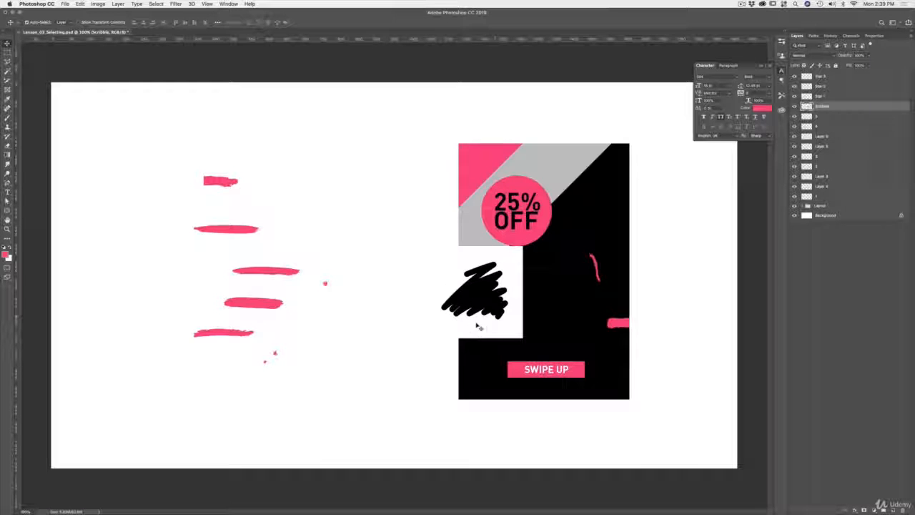
pyautogui.moveTo(480, 301); pyautogui.dragTo(560, 274)
pyautogui.moveTo(510, 287)
pyautogui.mouseDown()
pyautogui.moveTo(426, 272)
pyautogui.moveTo(538, 289)
pyautogui.mouseUp()
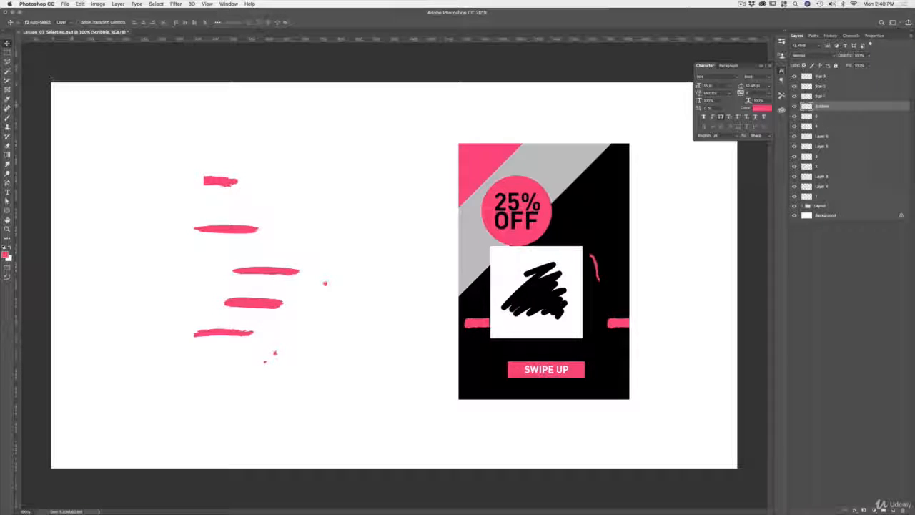
# - Select the Scribble layer's white background with the Magic Wand tool and inspect the selection edge up close
pyautogui.click(7, 71)
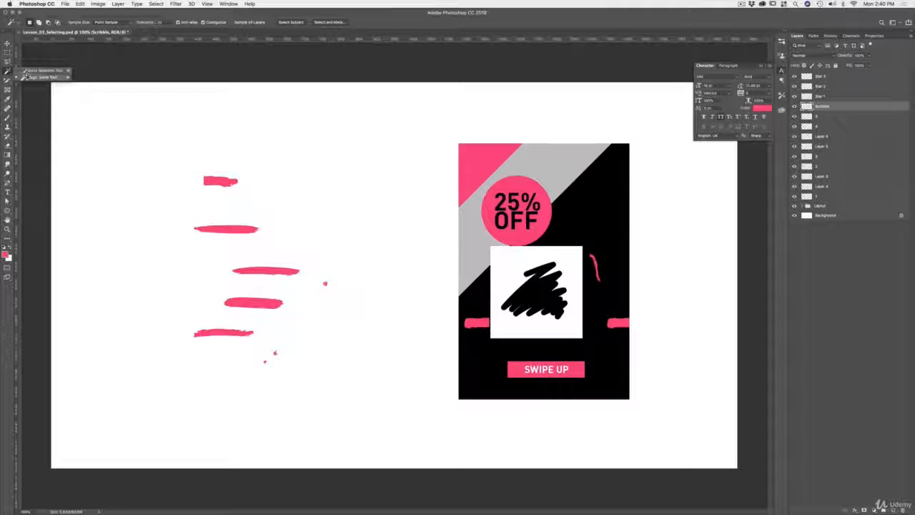
pyautogui.click(27, 77)
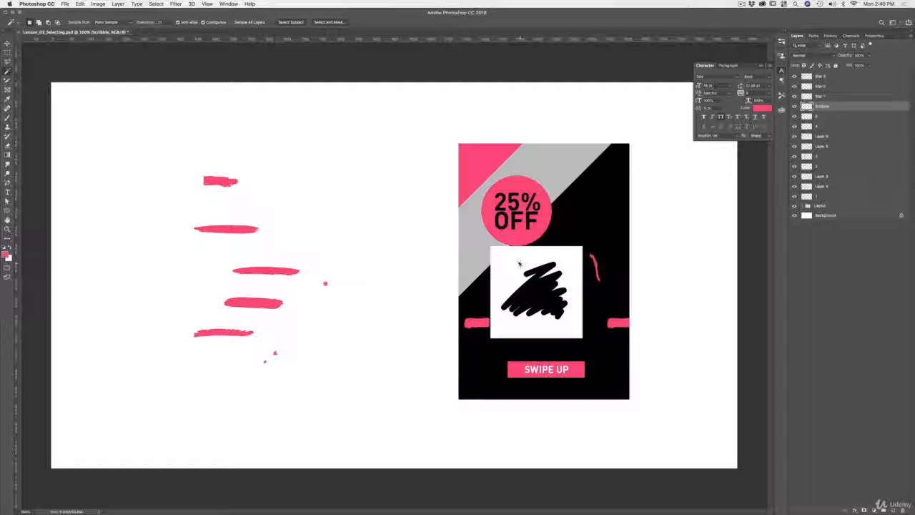
pyautogui.click(521, 267)
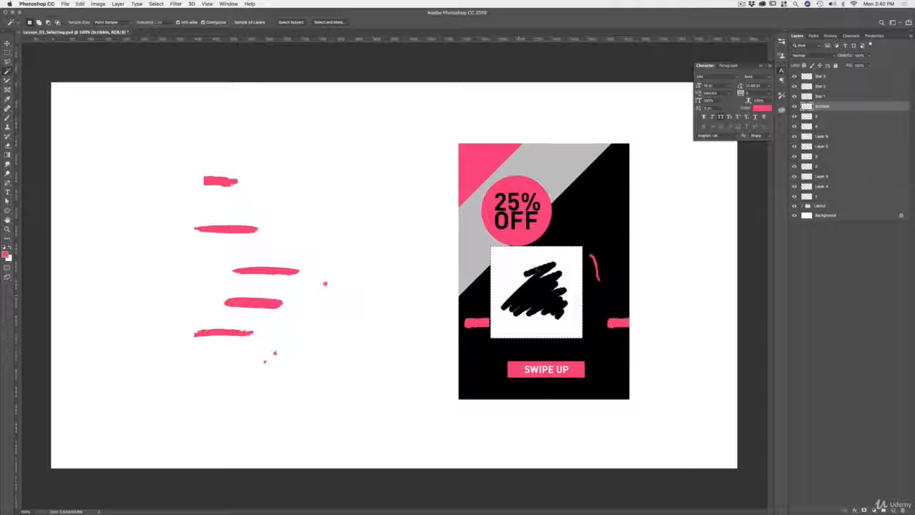
pyautogui.press('z')
pyautogui.moveTo(532, 273); pyautogui.dragTo(579, 264)
pyautogui.press('w')
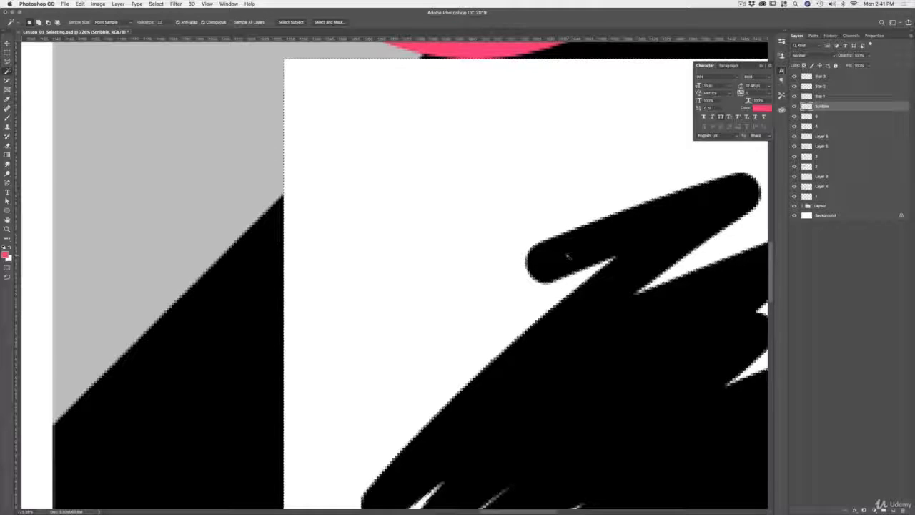
pyautogui.hscroll(5, 558, 303)
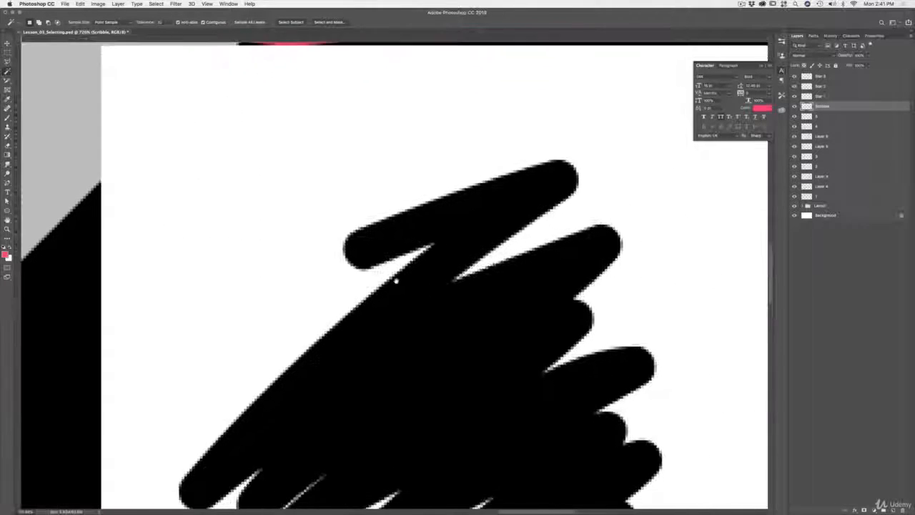
pyautogui.scroll(-2, 415, 279)
pyautogui.hscroll(2, 412, 289)
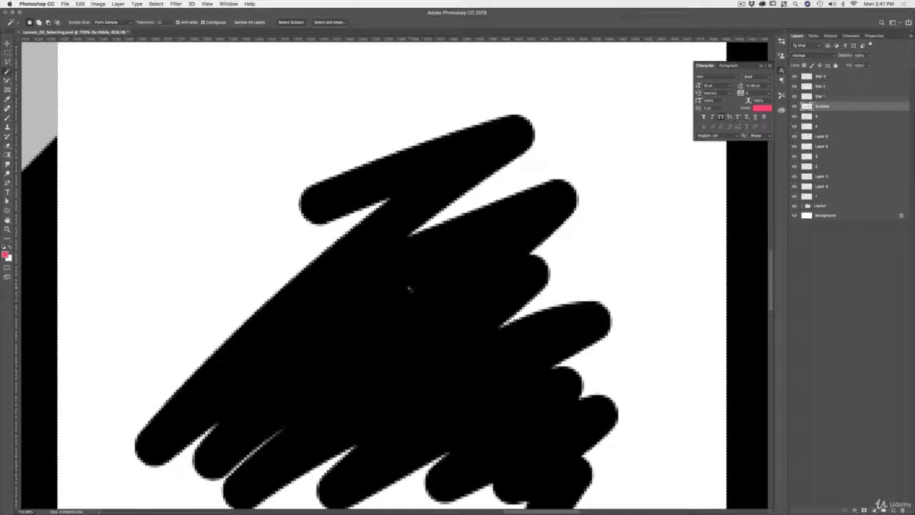
# - Delete the selected white background from the Scribble layer, deselect, and return to the full canvas view
pyautogui.press('Delete')
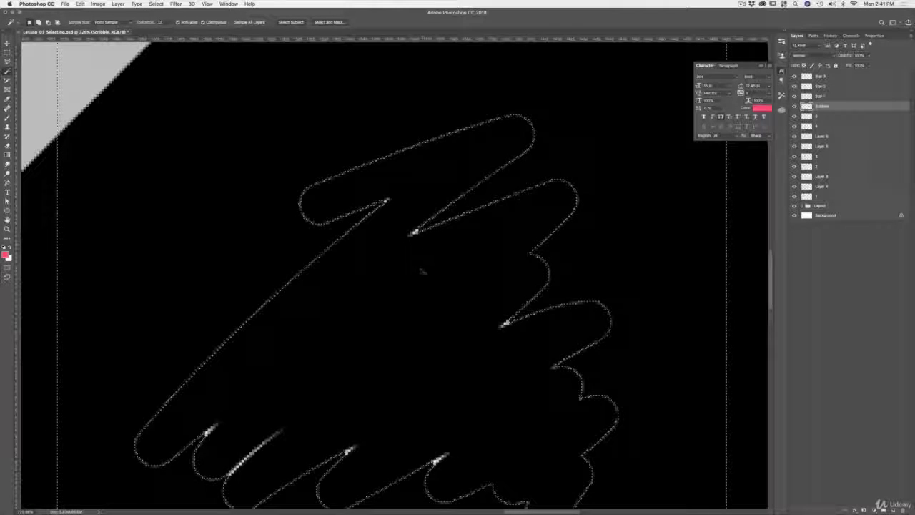
pyautogui.press('super+d')
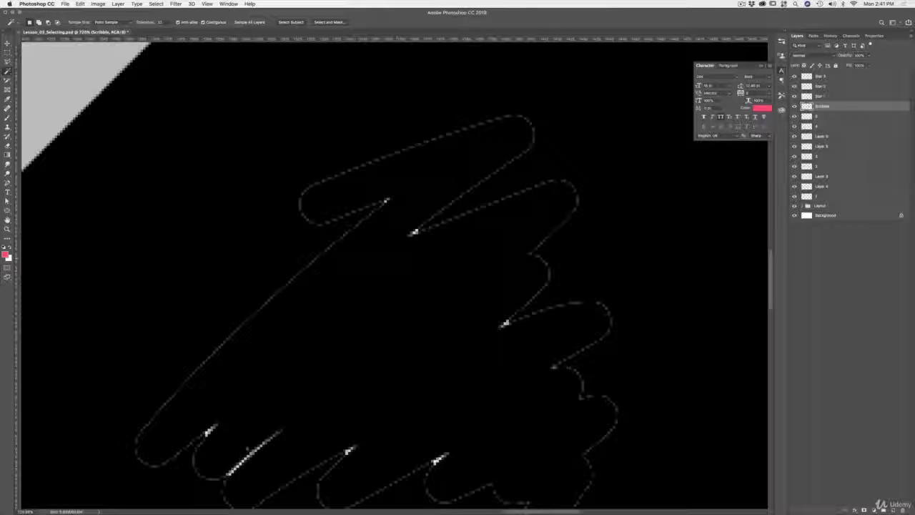
pyautogui.press('v')
pyautogui.press('super+0')
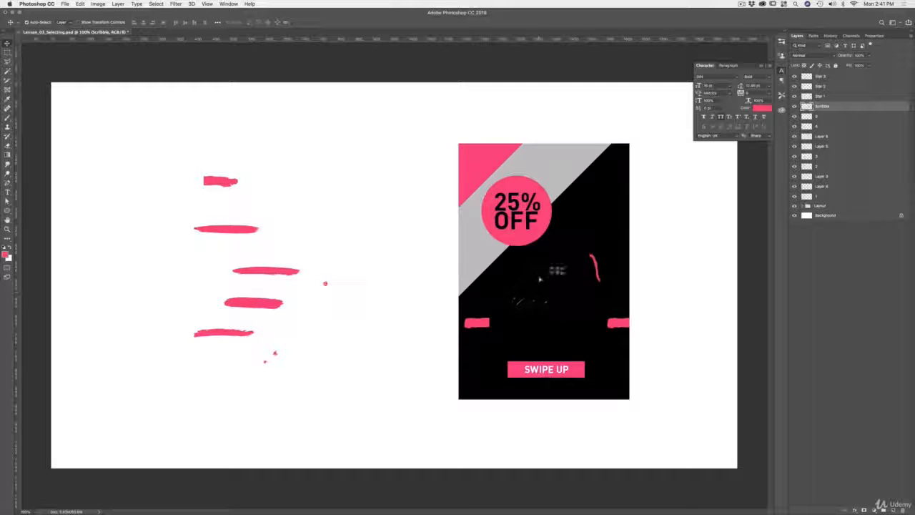
# - Move the scribble onto the 25% OFF circle and place its layer directly beneath Ellipse 1 in the Layout group
pyautogui.moveTo(540, 298)
pyautogui.mouseDown()
pyautogui.moveTo(496, 227)
pyautogui.moveTo(515, 208)
pyautogui.mouseUp()
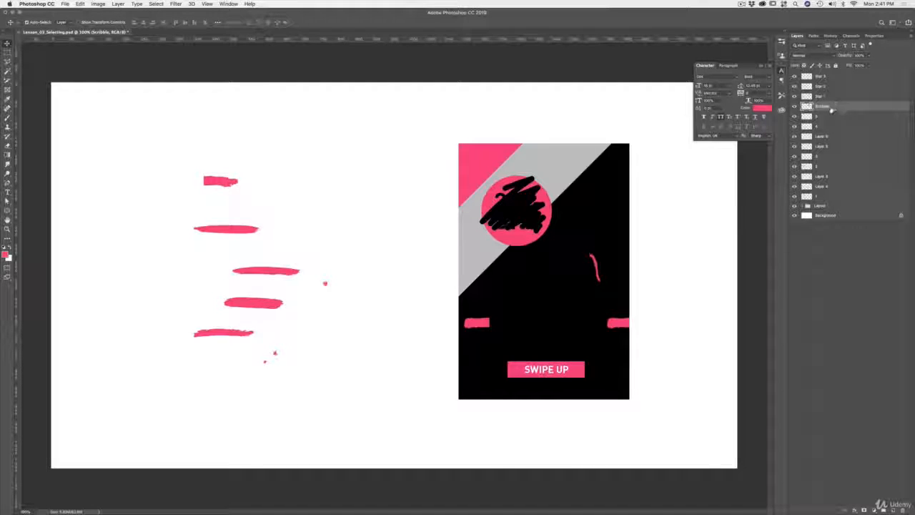
pyautogui.moveTo(832, 106)
pyautogui.mouseDown()
pyautogui.moveTo(839, 146)
pyautogui.moveTo(828, 212)
pyautogui.mouseUp()
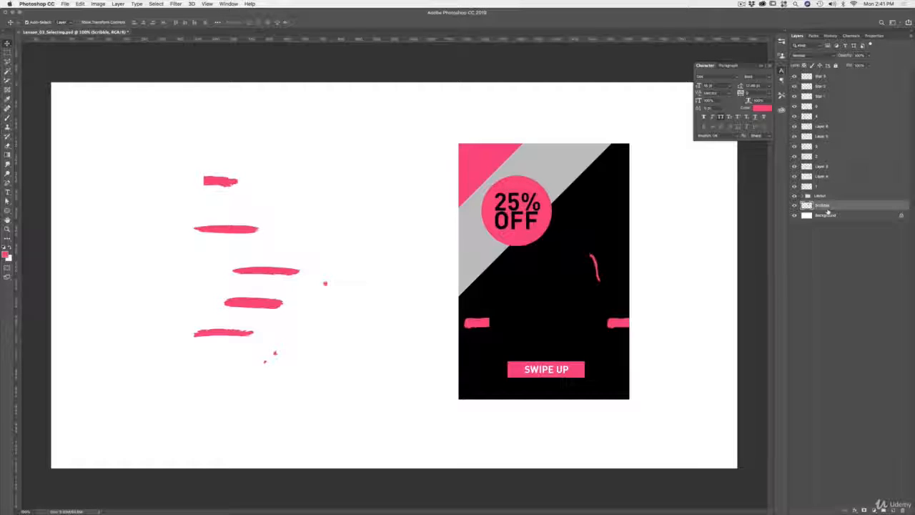
pyautogui.click(802, 197)
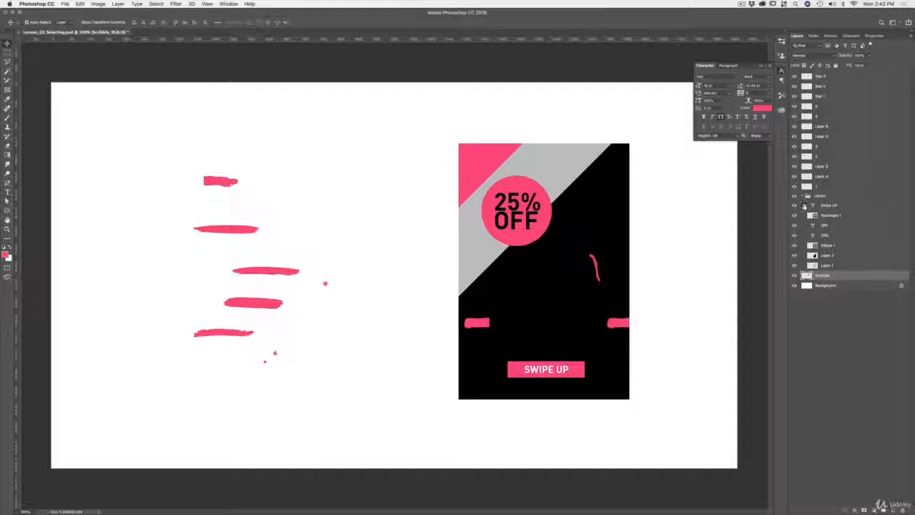
pyautogui.moveTo(823, 278); pyautogui.dragTo(833, 253)
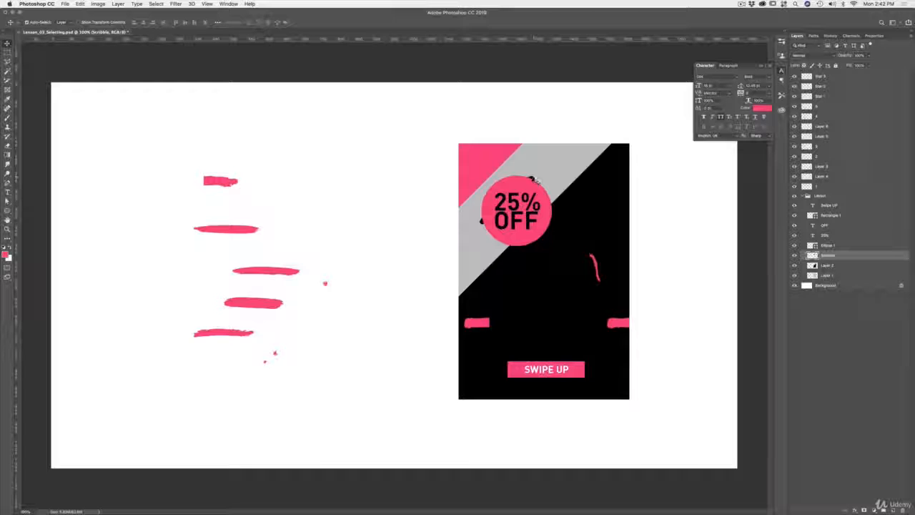
pyautogui.moveTo(533, 178)
pyautogui.mouseDown()
pyautogui.moveTo(548, 153)
pyautogui.moveTo(516, 133)
pyautogui.moveTo(499, 199)
pyautogui.moveTo(532, 229)
pyautogui.moveTo(549, 160)
pyautogui.moveTo(571, 134)
pyautogui.moveTo(552, 166)
pyautogui.moveTo(520, 161)
pyautogui.moveTo(530, 166)
pyautogui.moveTo(549, 251)
pyautogui.mouseUp()
# - Undo the Scribble layer's moves, reordering and white background deletion, back to the active Magic Wand selection
pyautogui.press('super+z')
pyautogui.press('super+z')
pyautogui.press('super+z')
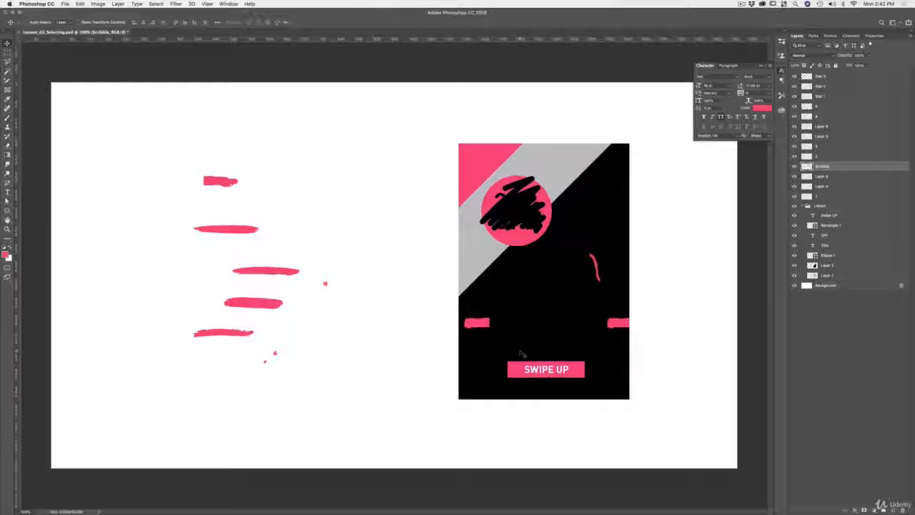
pyautogui.press('super+]')
pyautogui.press('super+]')
pyautogui.press('super+]')
pyautogui.press('super+]')
pyautogui.press('super+]')
pyautogui.press('super+]')
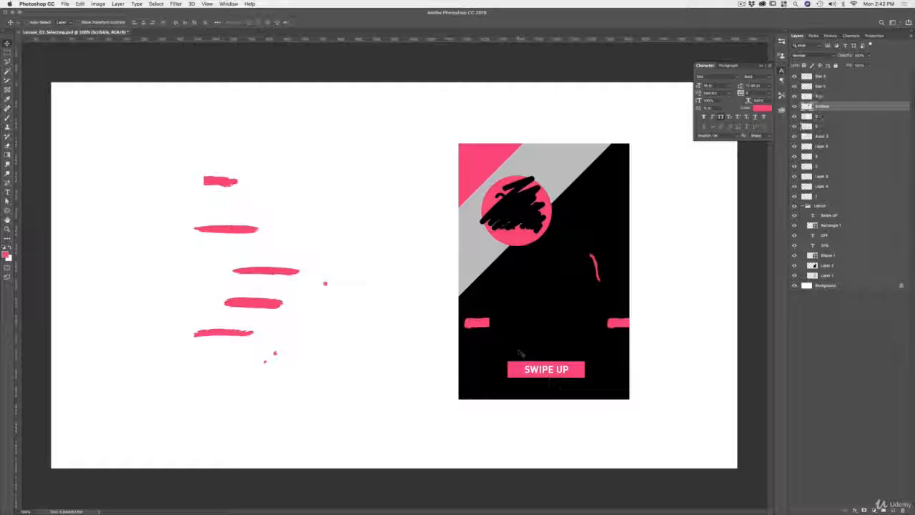
pyautogui.press('super+z')
pyautogui.press('super+z')
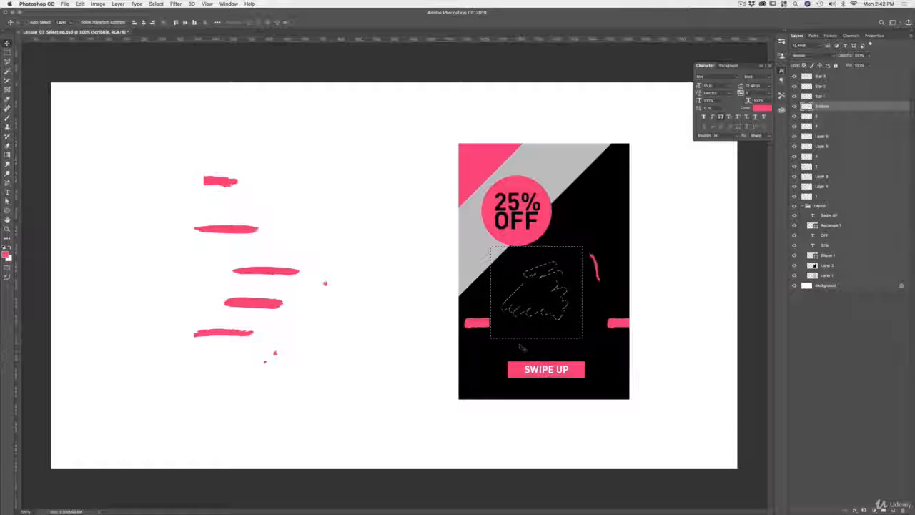
pyautogui.press('super+z')
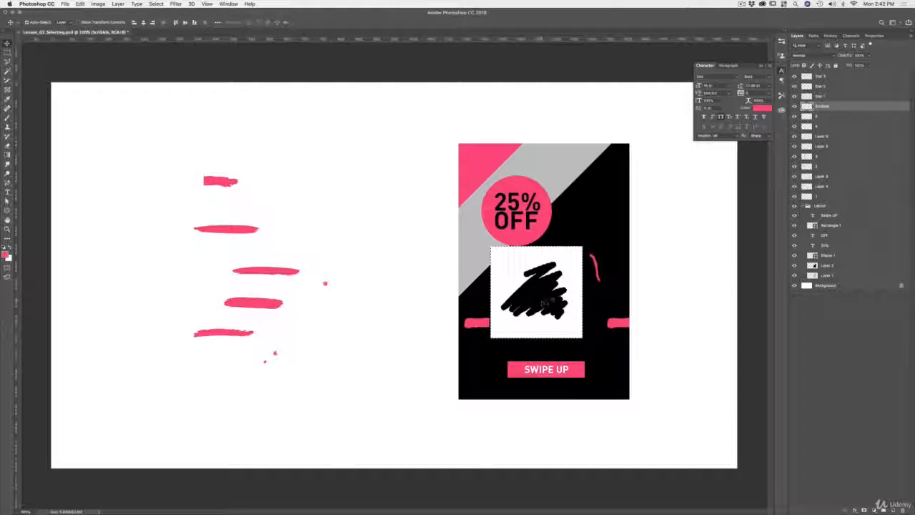
# - Examine the selection edge around the scribble up close and review the options for modifying a selection
pyautogui.press('z')
pyautogui.moveTo(545, 303)
pyautogui.mouseDown()
pyautogui.moveTo(586, 265)
pyautogui.moveTo(512, 252)
pyautogui.mouseUp()
pyautogui.press('v')
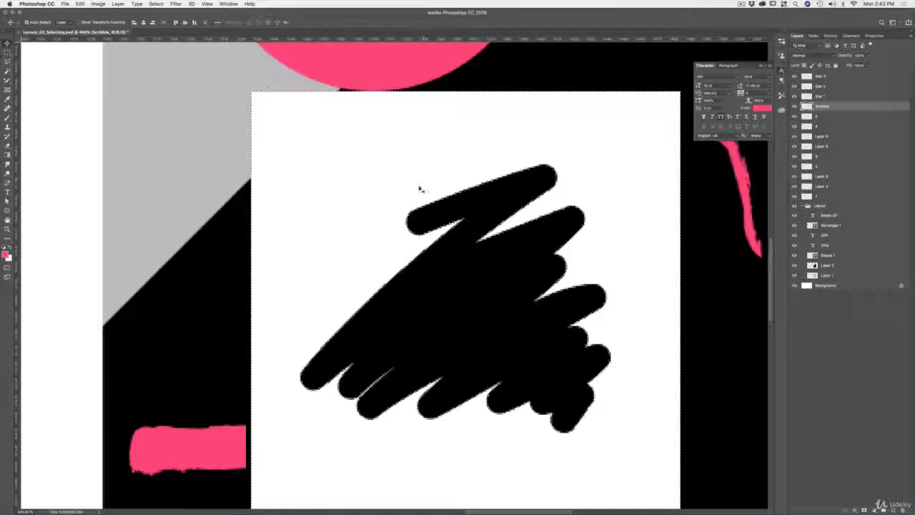
pyautogui.click(157, 4)
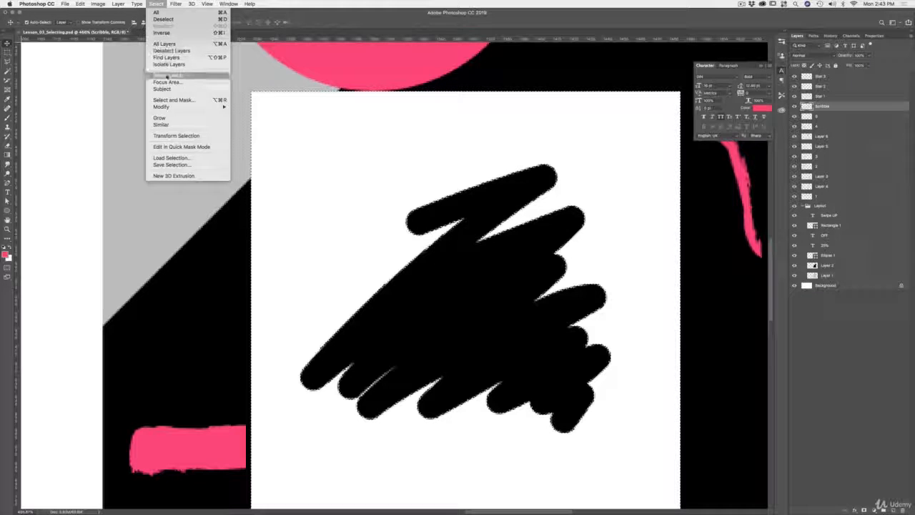
pyautogui.moveTo(166, 108)
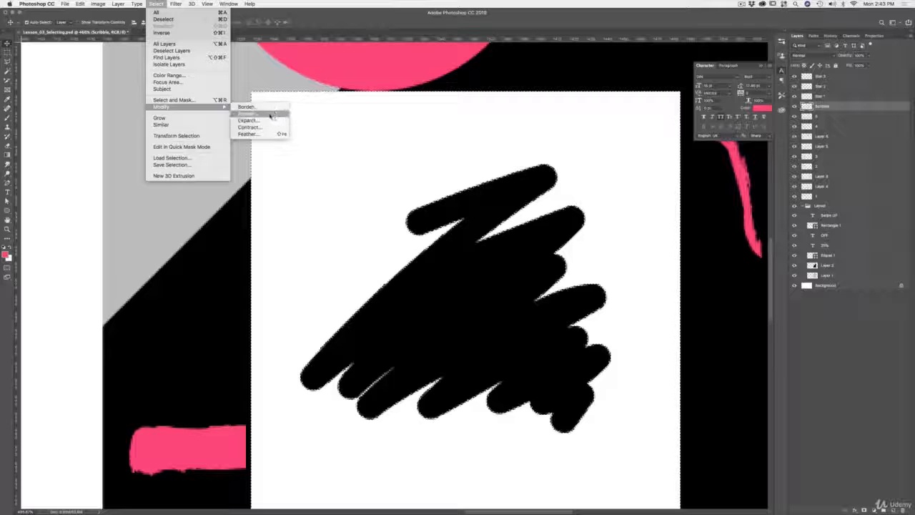
pyautogui.click(229, 3)
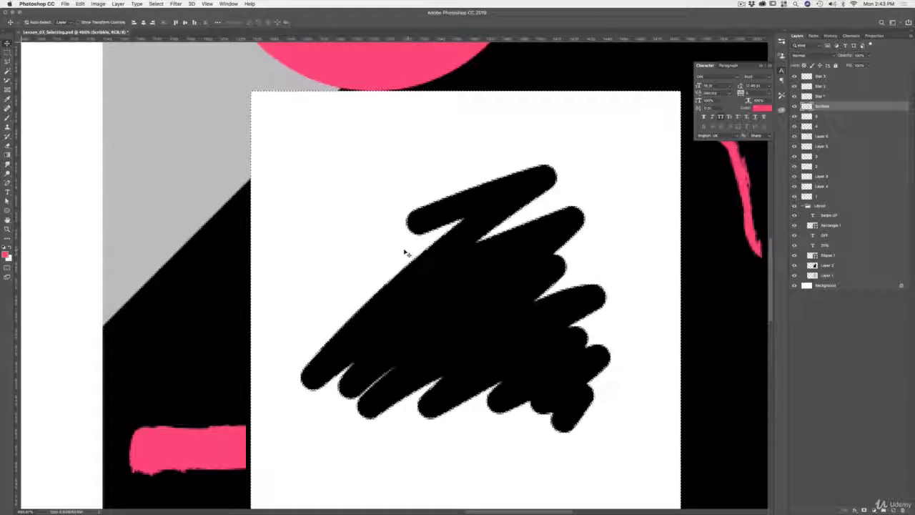
# - Try inverting the Scribble layer's selection and deleting its contents, and undo the attempt
pyautogui.press('super+i')
pyautogui.press('super+z')
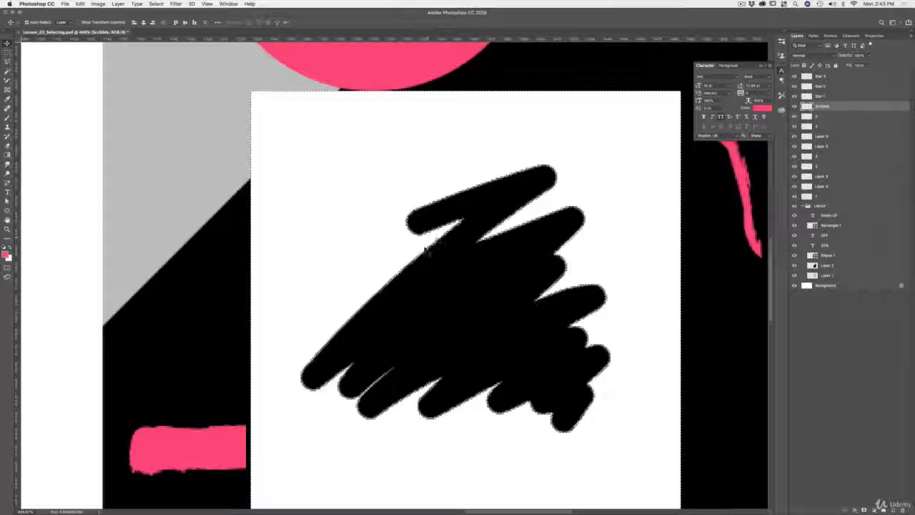
pyautogui.click(156, 4)
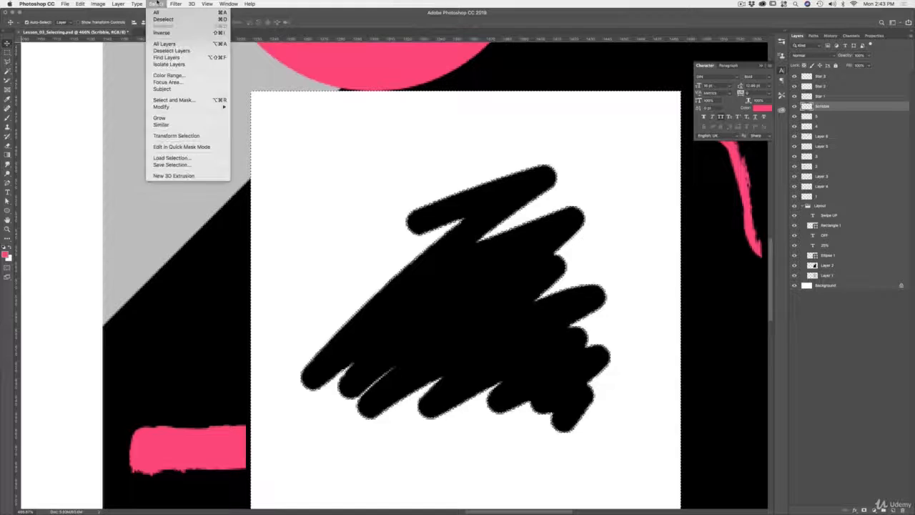
pyautogui.click(175, 34)
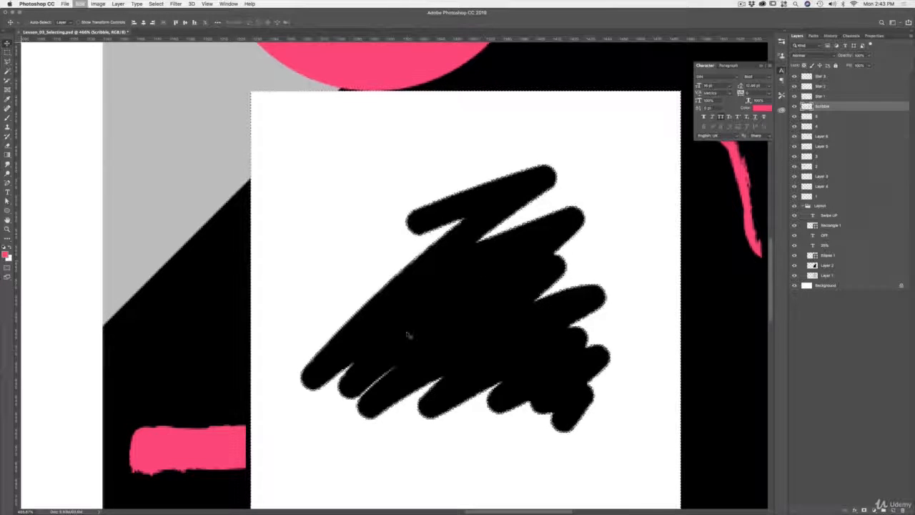
pyautogui.press('Delete')
pyautogui.press('super+z')
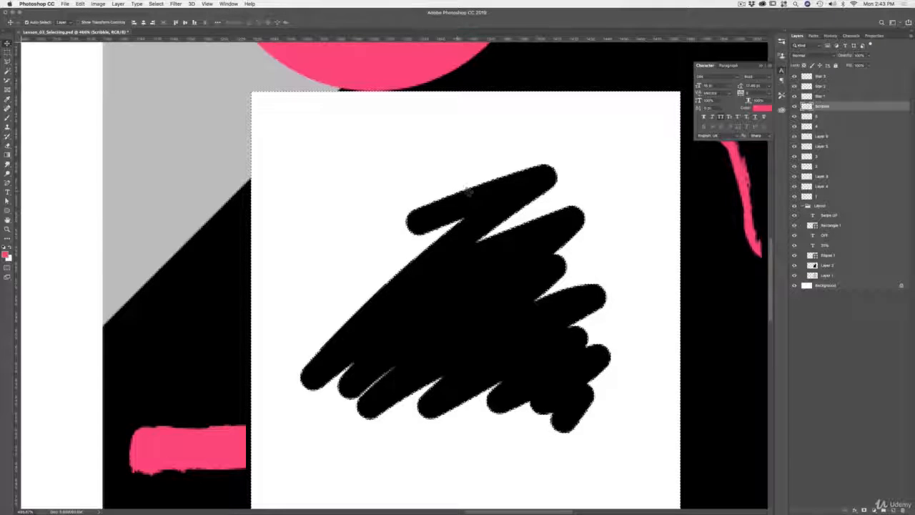
pyautogui.press('super+d')
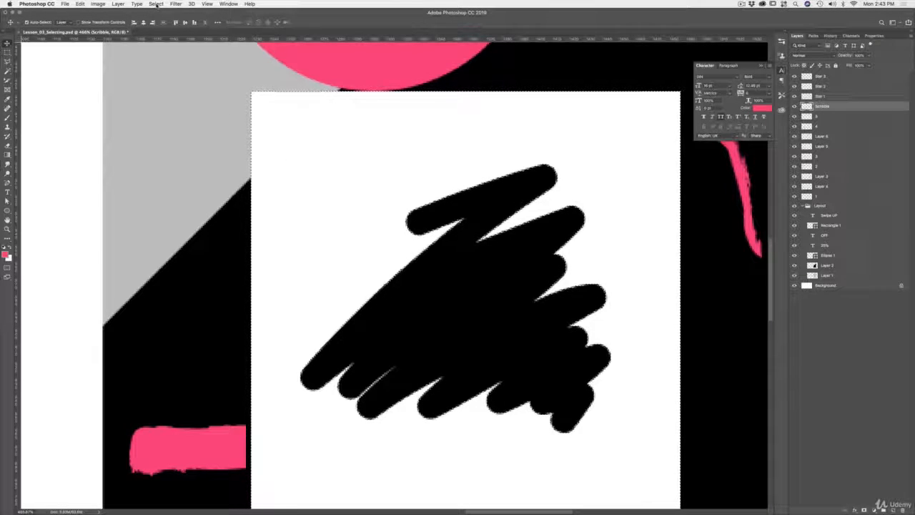
# - Expand the white background selection by 1 pixel, delete its contents from the Scribble layer, and deselect
pyautogui.click(156, 3)
pyautogui.moveTo(168, 107)
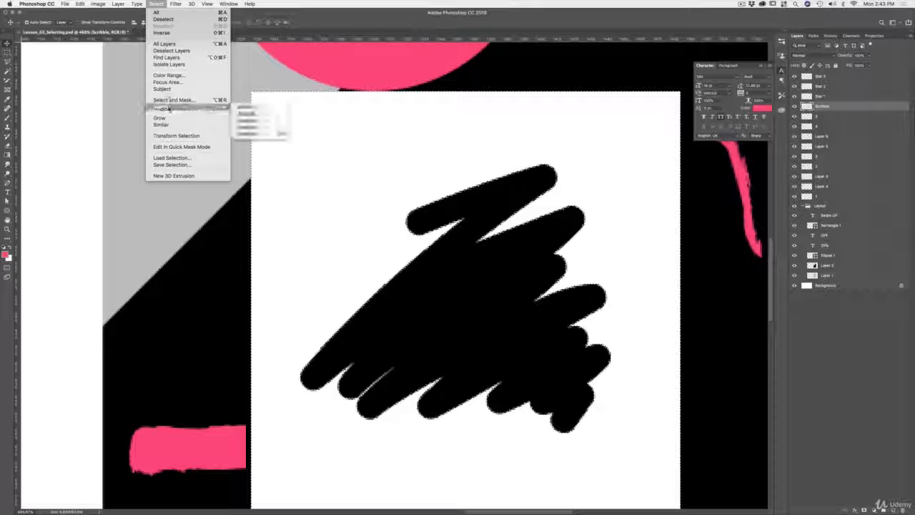
pyautogui.click(243, 121)
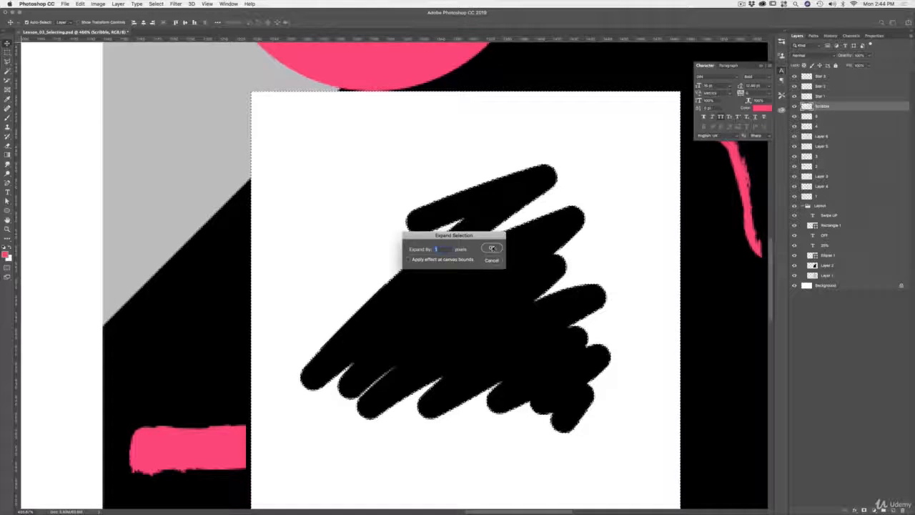
pyautogui.press('Return')
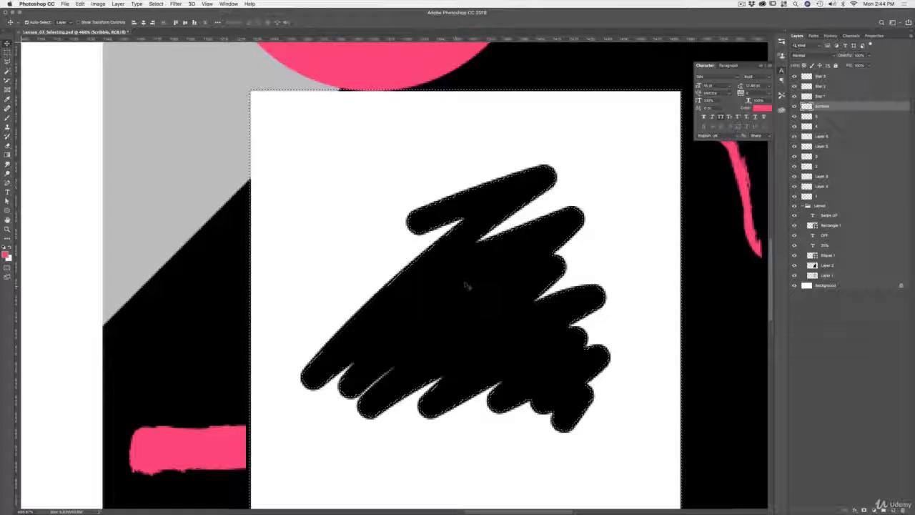
pyautogui.press('Delete')
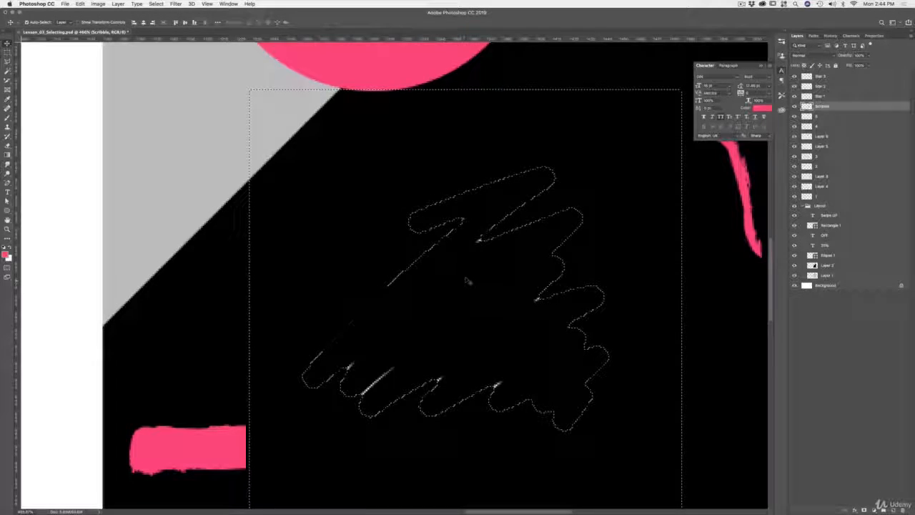
pyautogui.hotkey('ctrl', 'd')
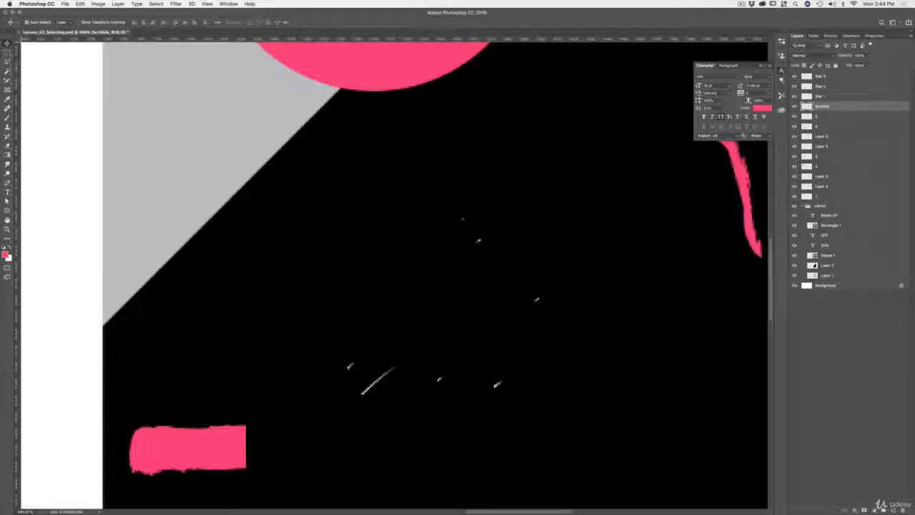
# - Check the cut-out scribble against the gray band and 25% OFF circle, and return it to the black area
pyautogui.moveTo(409, 258)
pyautogui.mouseDown()
pyautogui.moveTo(301, 196)
pyautogui.moveTo(219, 127)
pyautogui.mouseUp()
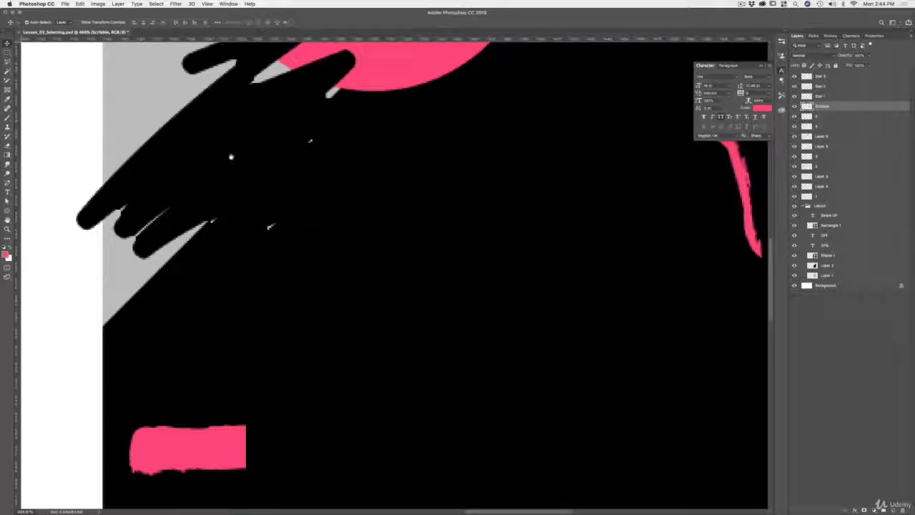
pyautogui.moveTo(254, 182)
pyautogui.mouseDown()
pyautogui.moveTo(276, 306)
pyautogui.moveTo(308, 339)
pyautogui.mouseUp()
pyautogui.moveTo(294, 295)
pyautogui.mouseDown()
pyautogui.moveTo(496, 352)
pyautogui.moveTo(501, 365)
pyautogui.moveTo(456, 351)
pyautogui.moveTo(435, 323)
pyautogui.mouseUp()
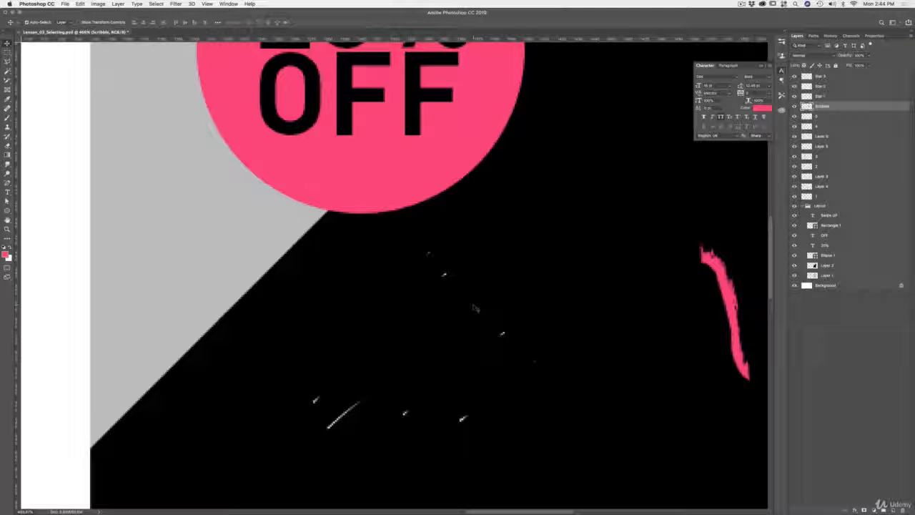
# - Nudge the cut-out scribble slightly to the right across the black area
pyautogui.press('Right')
pyautogui.press('Right')
pyautogui.press('Right')
pyautogui.press('Right')
pyautogui.press('Right')
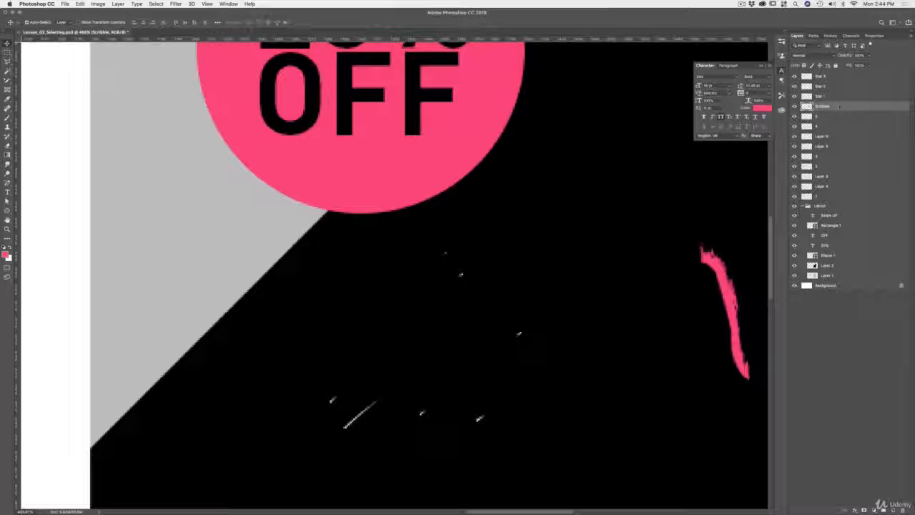
# - Add a Color Overlay effect in black (000000) to the Scribble layer
pyautogui.doubleClick(839, 105)
pyautogui.moveTo(431, 255); pyautogui.dragTo(636, 123)
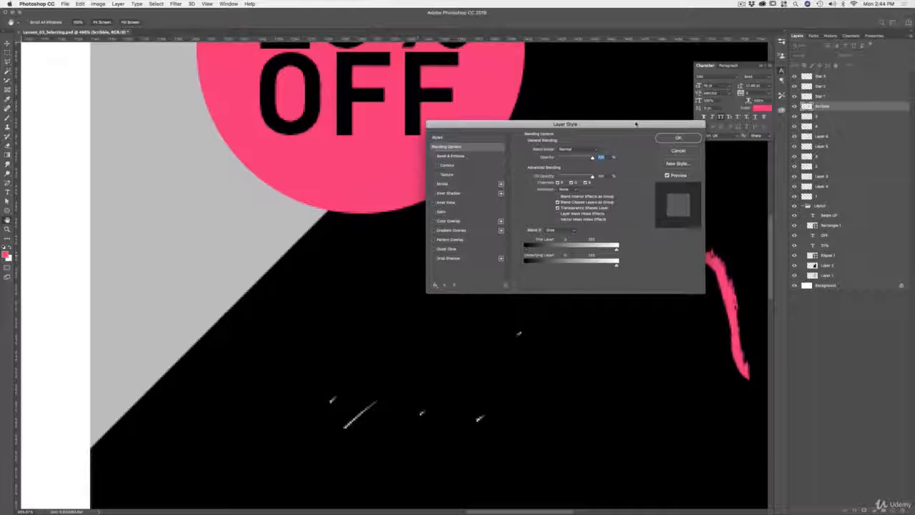
pyautogui.click(450, 221)
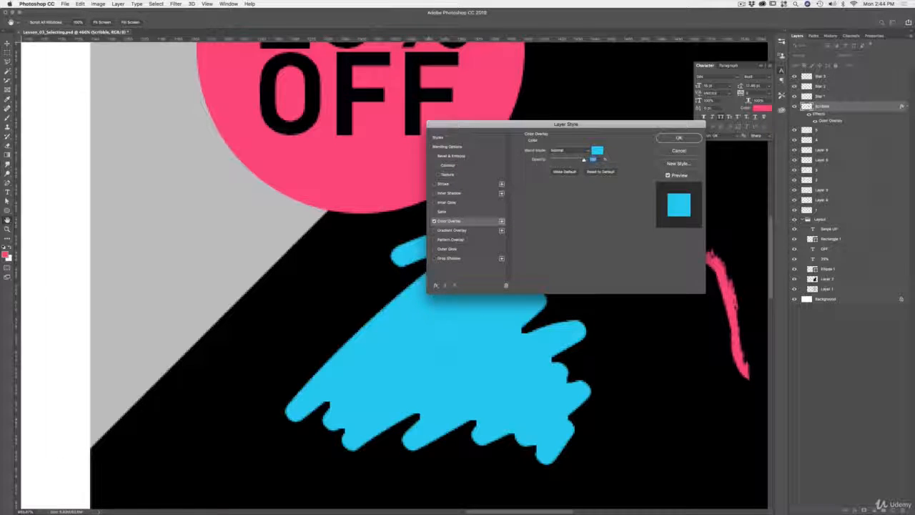
pyautogui.click(597, 152)
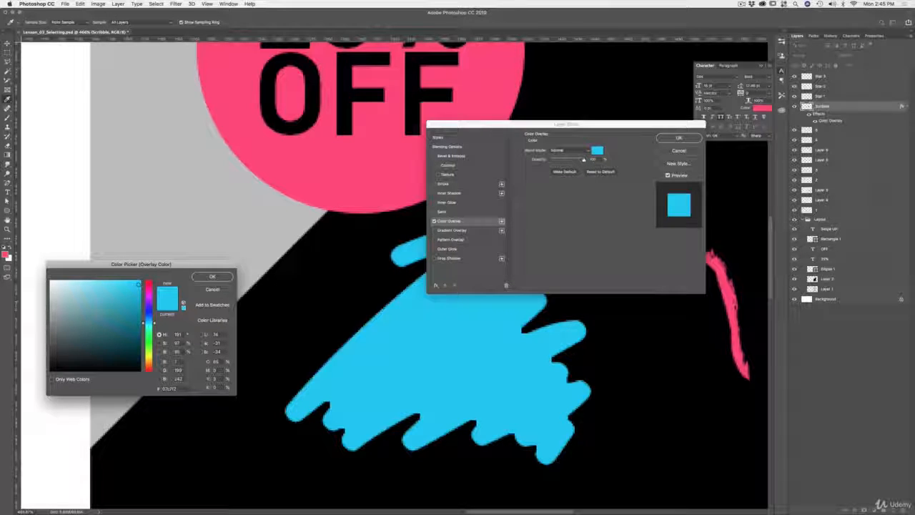
pyautogui.moveTo(72, 351); pyautogui.dragTo(42, 387)
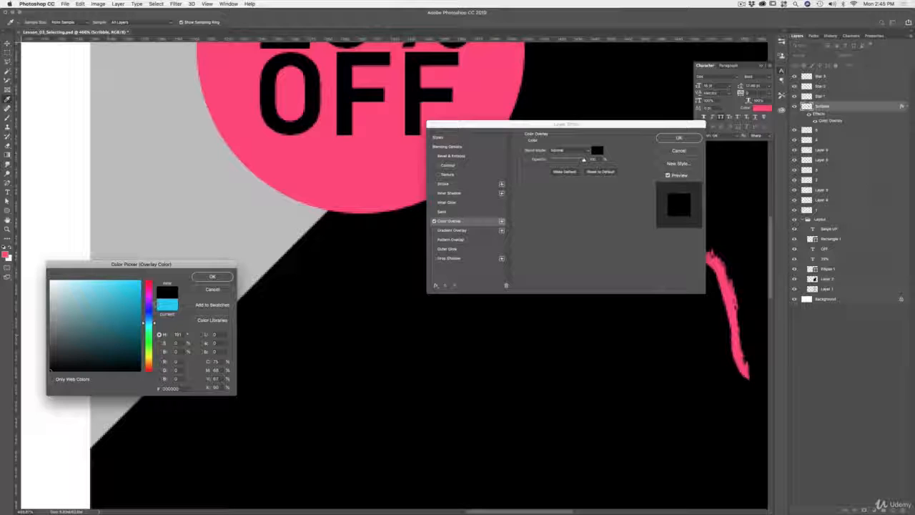
pyautogui.press('Return')
pyautogui.press('Return')
pyautogui.press('v')
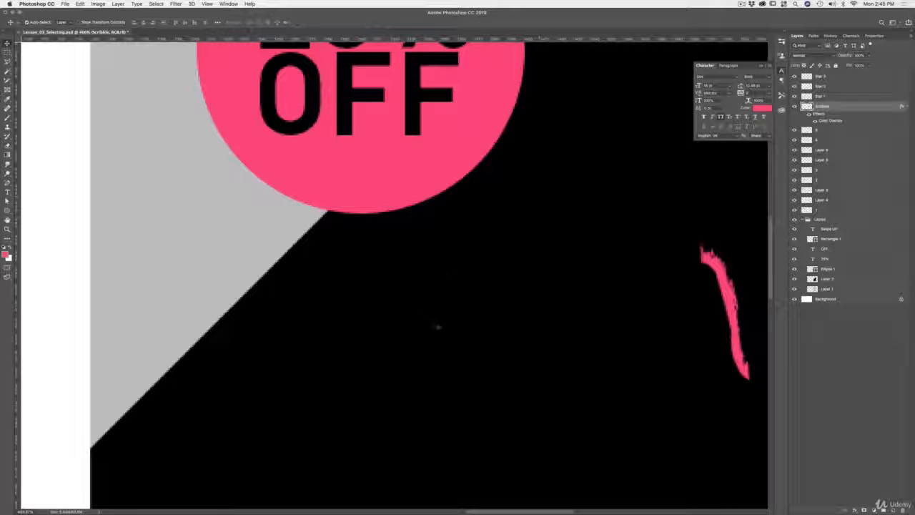
# - Move the black scribble onto the 25% OFF circle and place its layer directly below Ellipse 1 in the Layout group
pyautogui.moveTo(437, 322)
pyautogui.mouseDown()
pyautogui.moveTo(339, 229)
pyautogui.moveTo(294, 152)
pyautogui.mouseUp()
pyautogui.moveTo(346, 228); pyautogui.dragTo(420, 434)
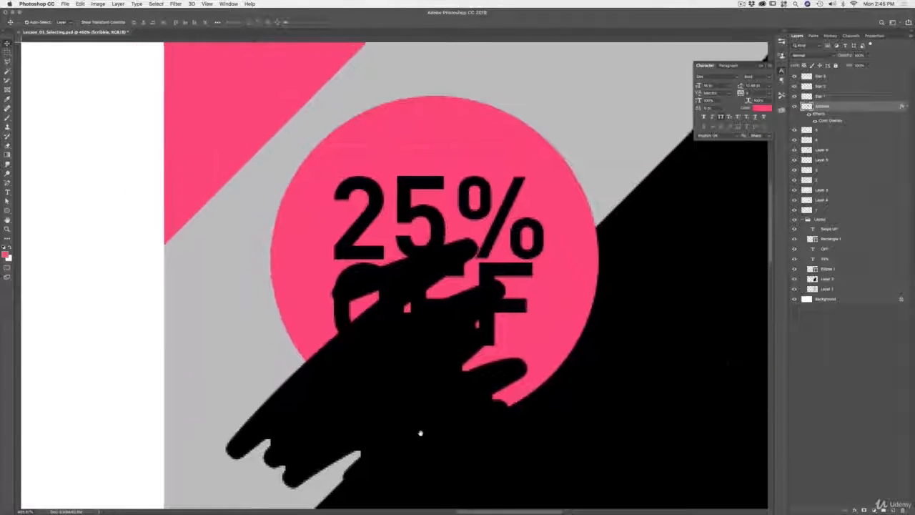
pyautogui.moveTo(431, 379)
pyautogui.mouseDown()
pyautogui.moveTo(454, 216)
pyautogui.moveTo(442, 216)
pyautogui.mouseUp()
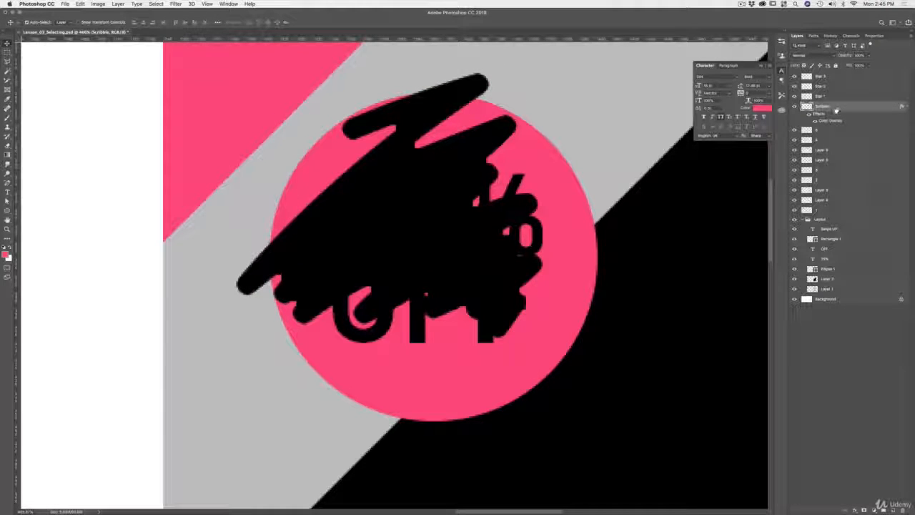
pyautogui.moveTo(836, 110); pyautogui.dragTo(834, 276)
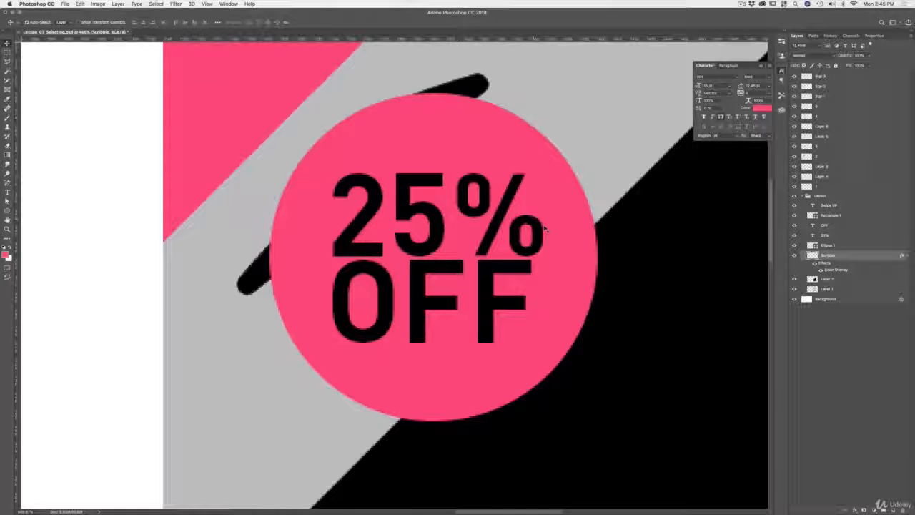
# - Enlarge the scribble with Free Transform and center it behind the 25% OFF circle so its ends stick out on both sides
pyautogui.moveTo(472, 94)
pyautogui.mouseDown()
pyautogui.moveTo(548, 59)
pyautogui.moveTo(548, 69)
pyautogui.mouseUp()
pyautogui.press('super+minus')
pyautogui.press('super+minus')
pyautogui.press('super+minus')
pyautogui.press('super+minus')
pyautogui.moveTo(535, 151)
pyautogui.mouseDown()
pyautogui.moveTo(519, 150)
pyautogui.moveTo(527, 181)
pyautogui.moveTo(539, 184)
pyautogui.moveTo(542, 140)
pyautogui.moveTo(535, 156)
pyautogui.mouseUp()
pyautogui.press('super+t')
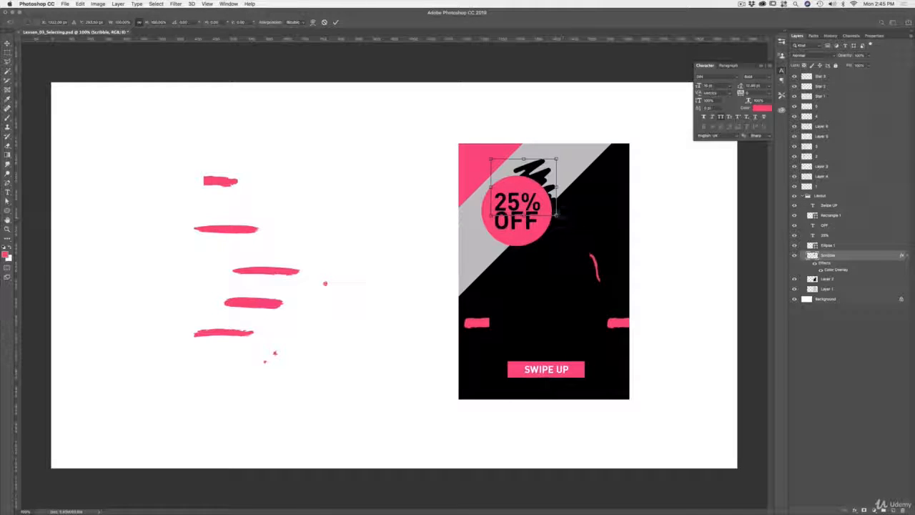
pyautogui.moveTo(557, 216)
pyautogui.mouseDown()
pyautogui.moveTo(588, 237)
pyautogui.moveTo(561, 196)
pyautogui.moveTo(536, 201)
pyautogui.mouseUp()
pyautogui.press('super+z')
pyautogui.press('Return')
pyautogui.moveTo(478, 228); pyautogui.dragTo(483, 230)
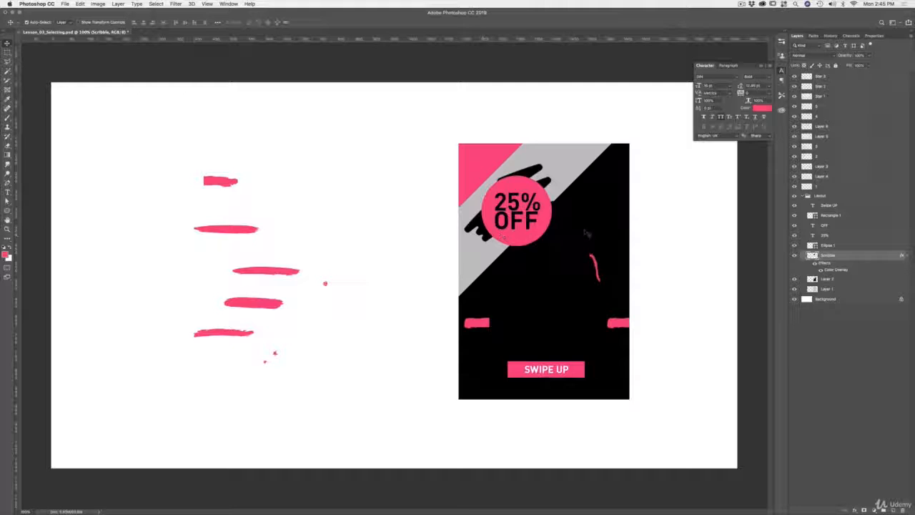
# - Add a Color Overlay effect in dark gray (4a4a4a) to Layer 2, the black background shape
pyautogui.click(591, 203)
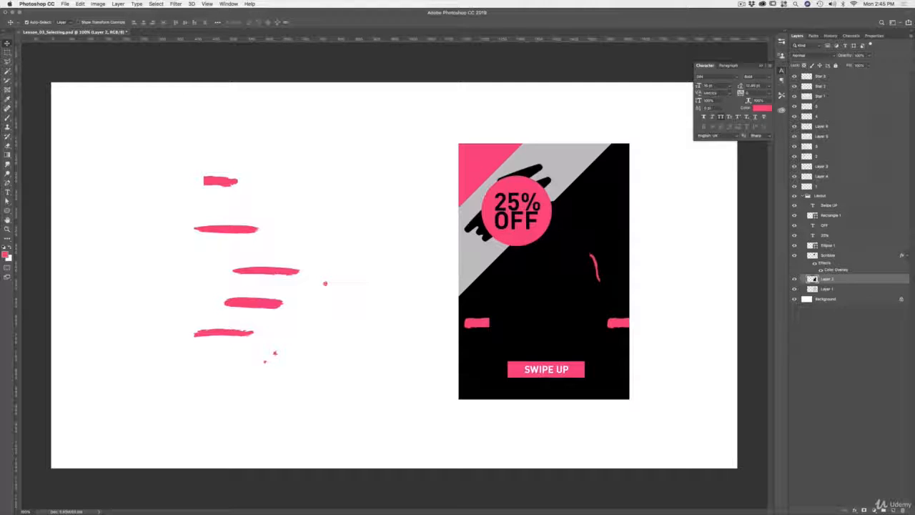
pyautogui.doubleClick(814, 279)
pyautogui.moveTo(513, 124); pyautogui.dragTo(515, 349)
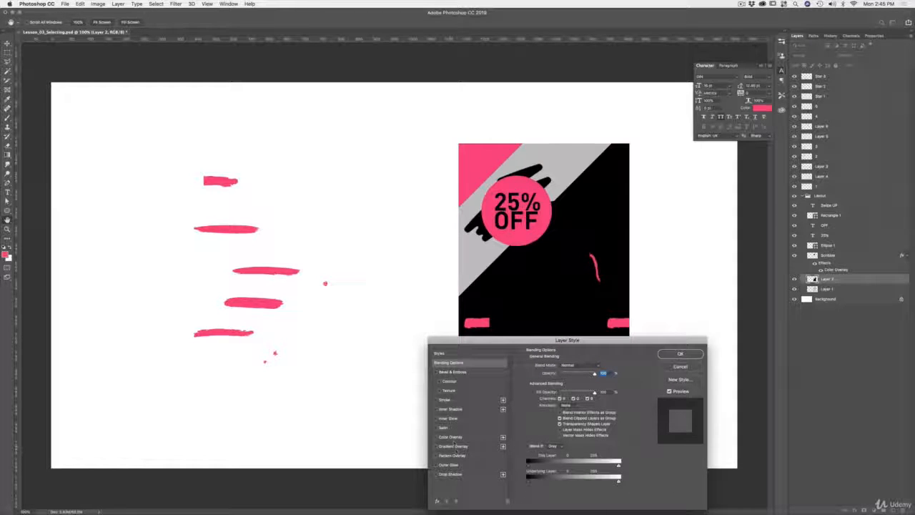
pyautogui.click(455, 437)
pyautogui.click(599, 366)
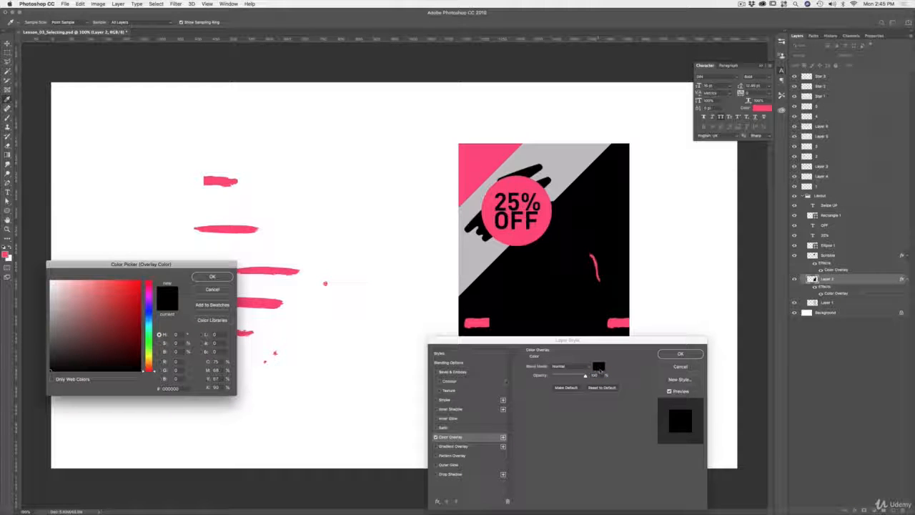
pyautogui.moveTo(55, 340); pyautogui.dragTo(44, 344)
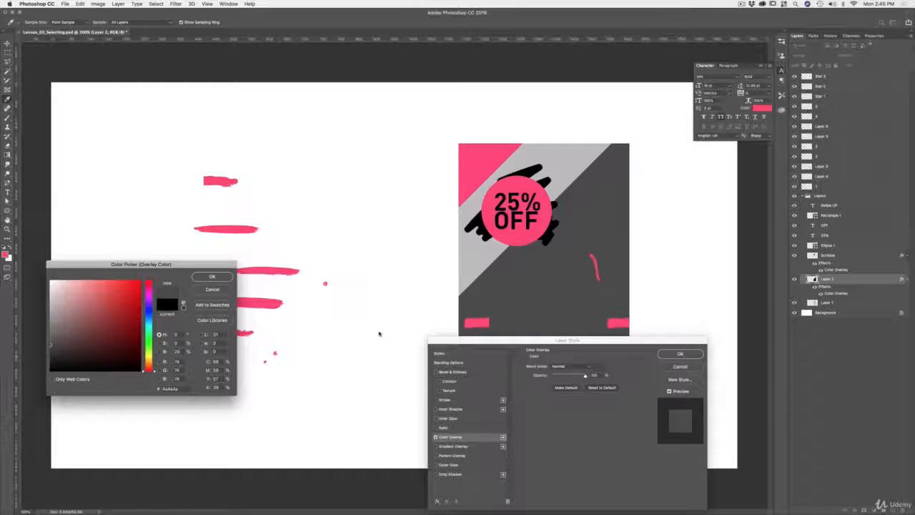
pyautogui.press('Return')
pyautogui.click(679, 354)
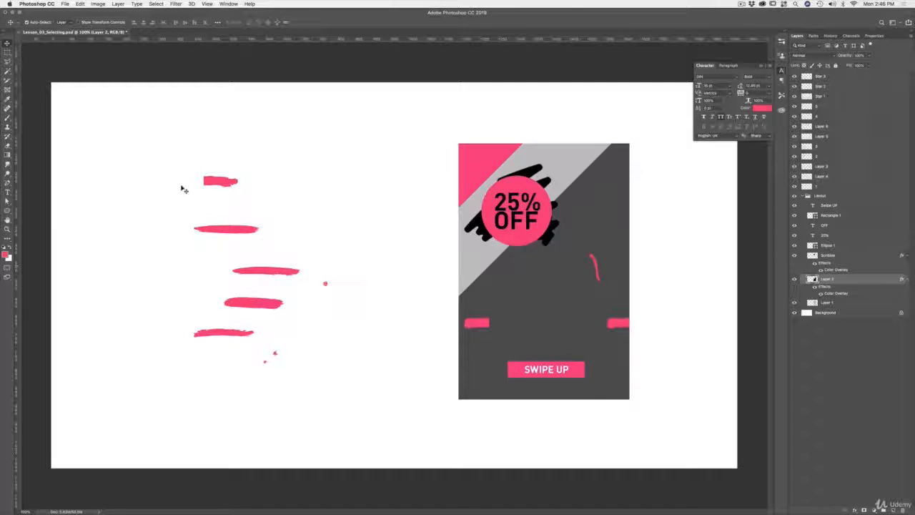
# - Move the middle pink brush stroke on layer 3 slightly upward
pyautogui.click(8, 72)
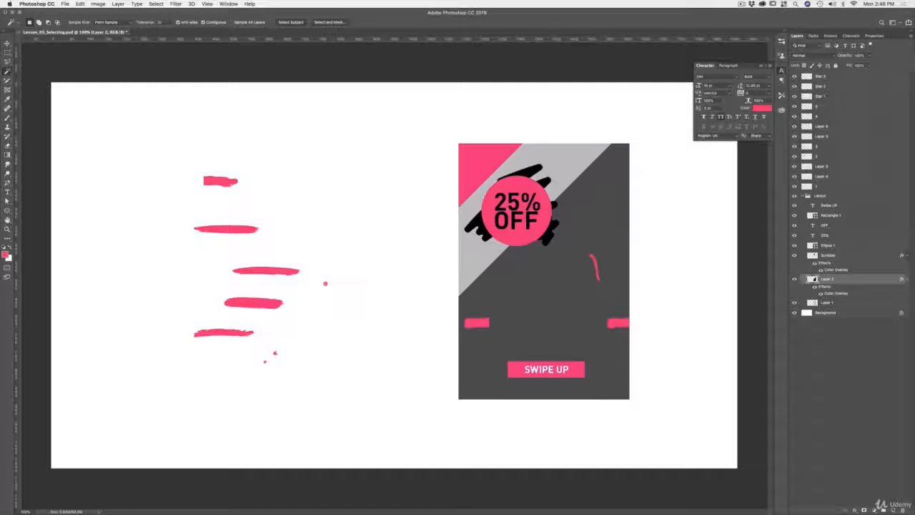
pyautogui.press('z')
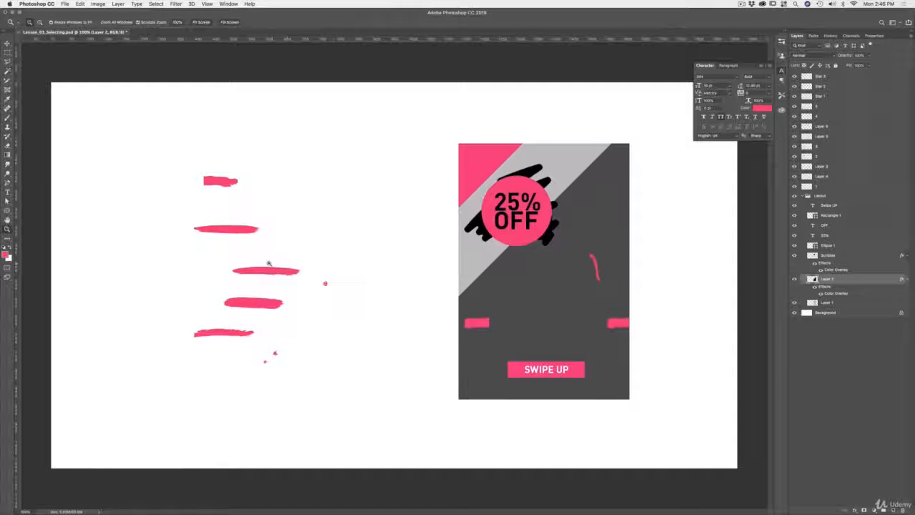
pyautogui.moveTo(265, 261); pyautogui.dragTo(309, 261)
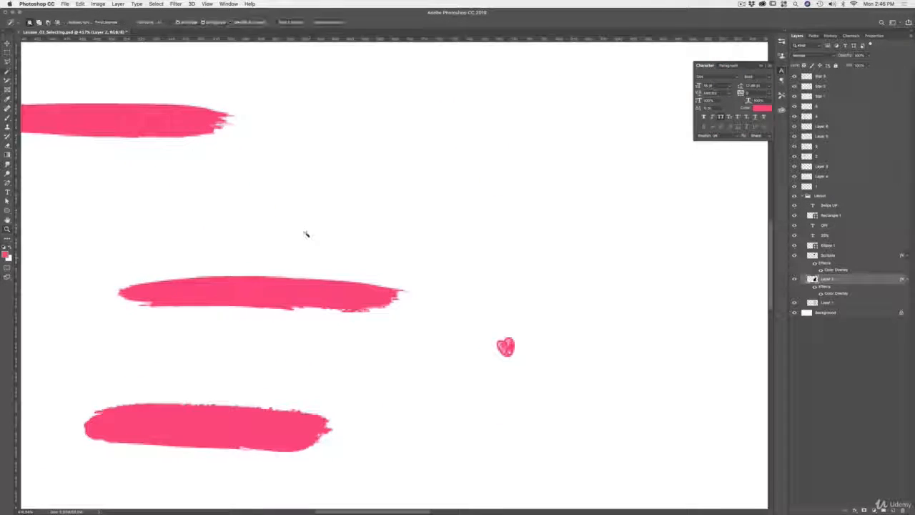
pyautogui.press('v')
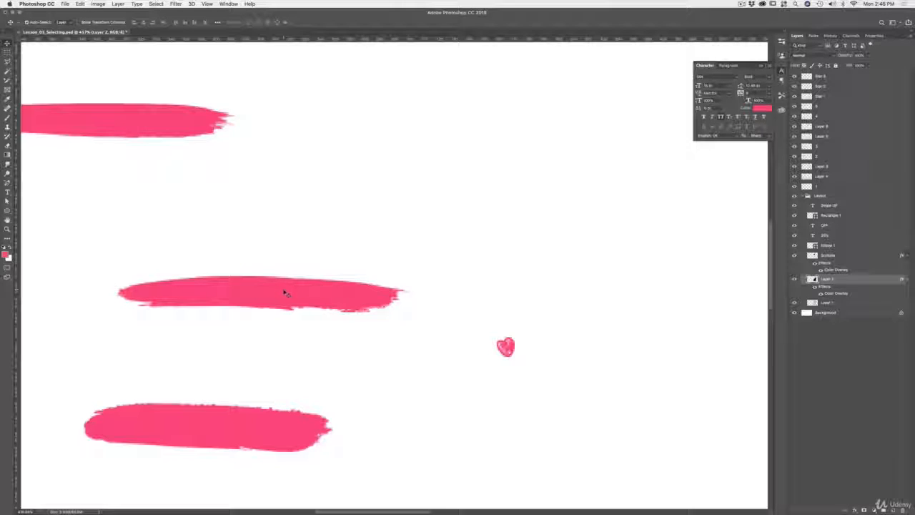
pyautogui.moveTo(282, 293); pyautogui.dragTo(292, 267)
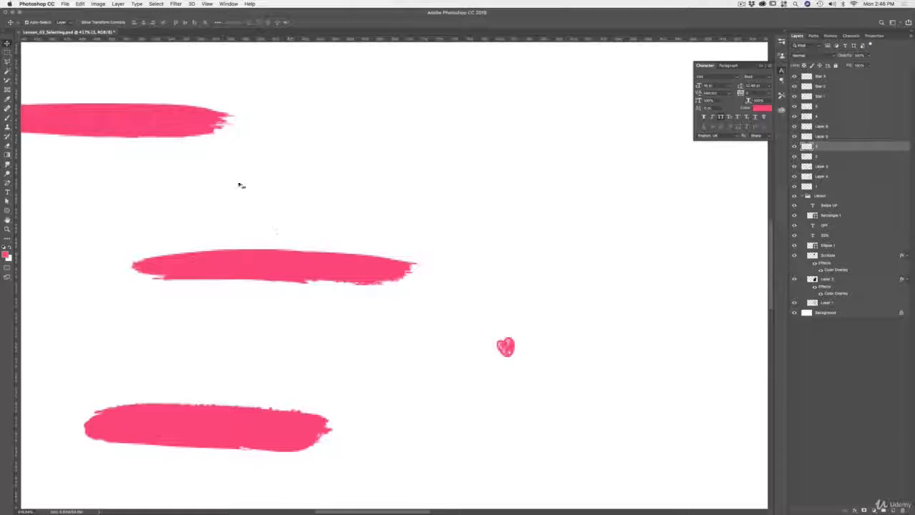
# - Select the layer 3 brush stroke with the Magic Wand, adjust the tolerance, and select the stroke again
pyautogui.click(7, 71)
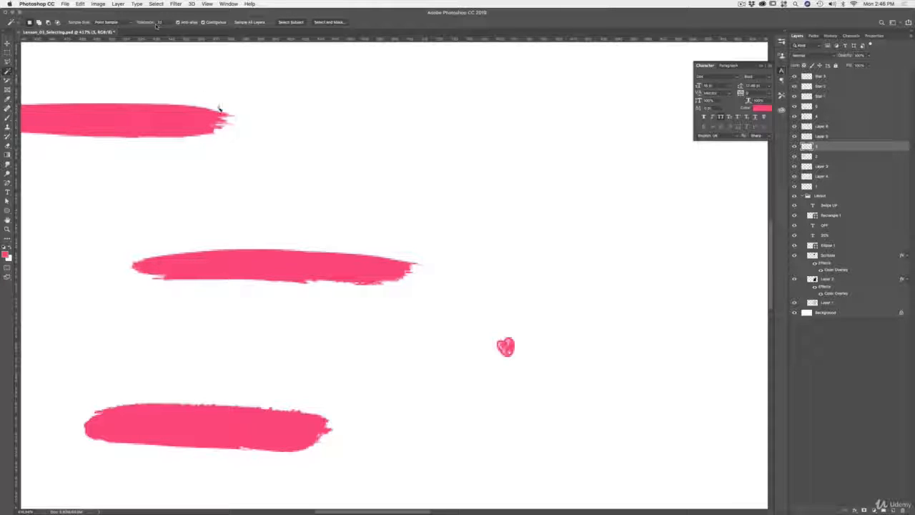
pyautogui.click(246, 266)
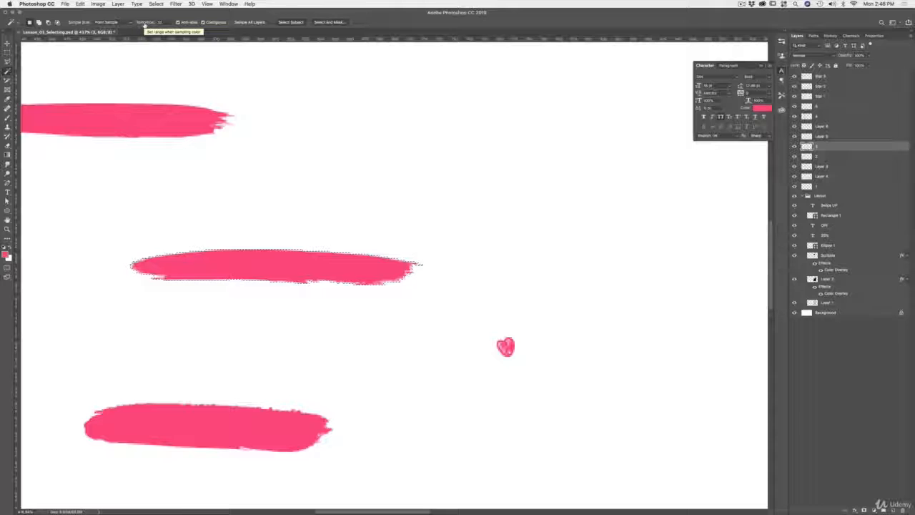
pyautogui.click(148, 23)
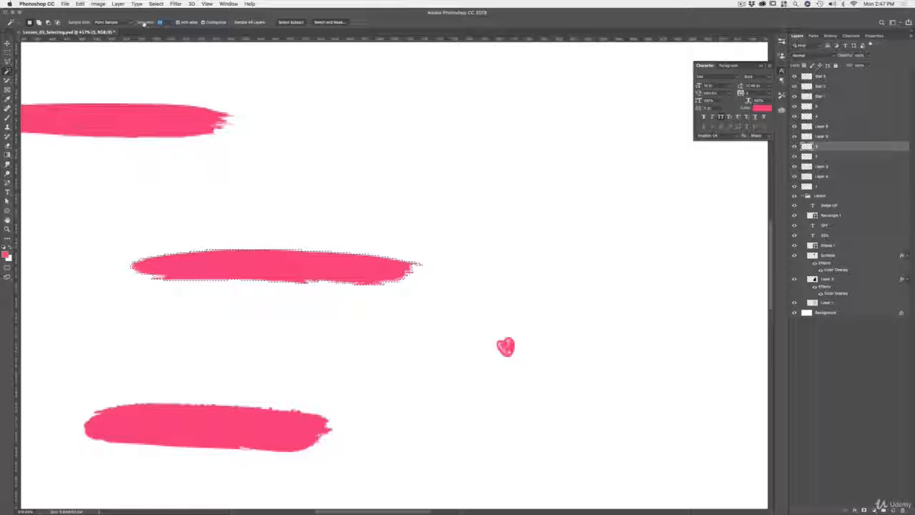
pyautogui.moveTo(147, 23); pyautogui.dragTo(145, 24)
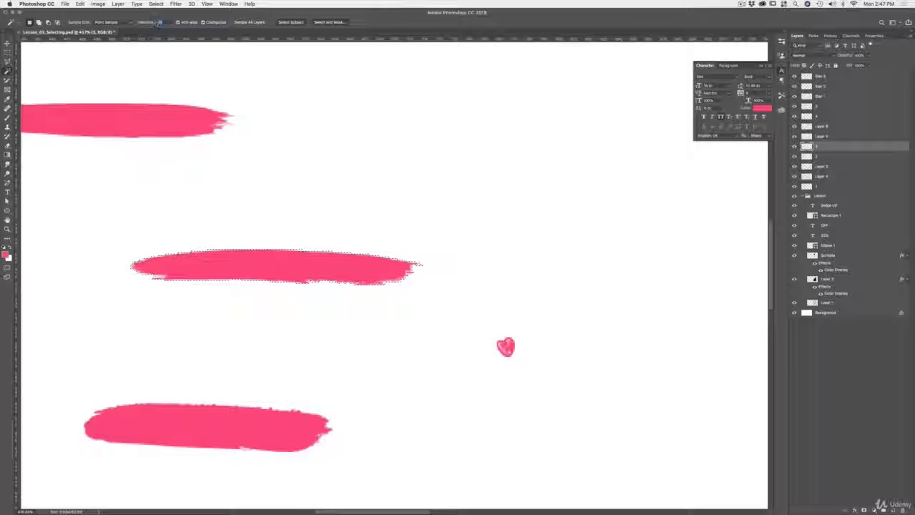
pyautogui.click(315, 266)
pyautogui.click(315, 266)
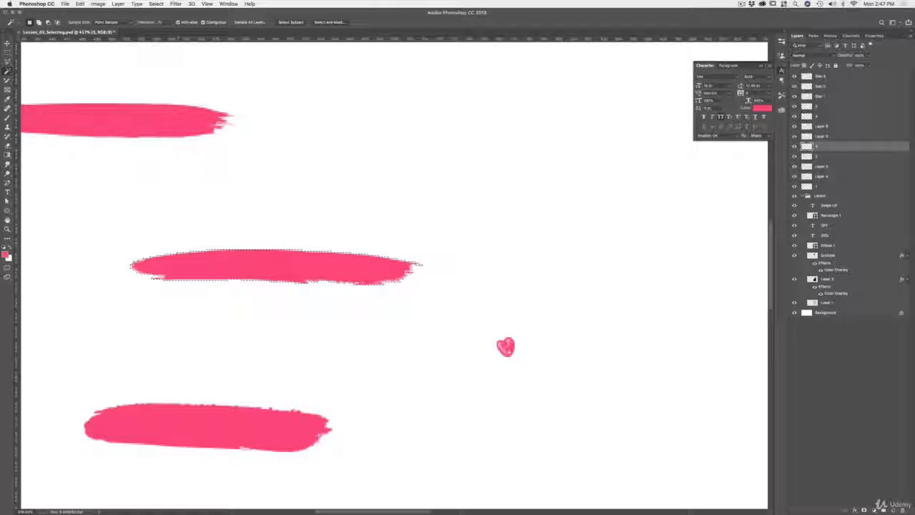
# - Compare Magic Wand selections of the layer 3 stroke at a very low tolerance and at a much higher one
pyautogui.click(143, 24)
pyautogui.moveTo(138, 23); pyautogui.dragTo(140, 24)
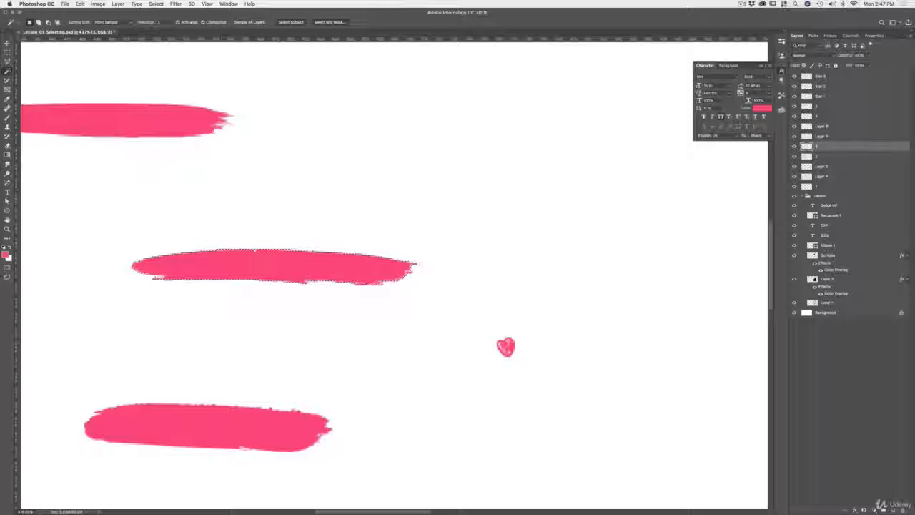
pyautogui.click(161, 23)
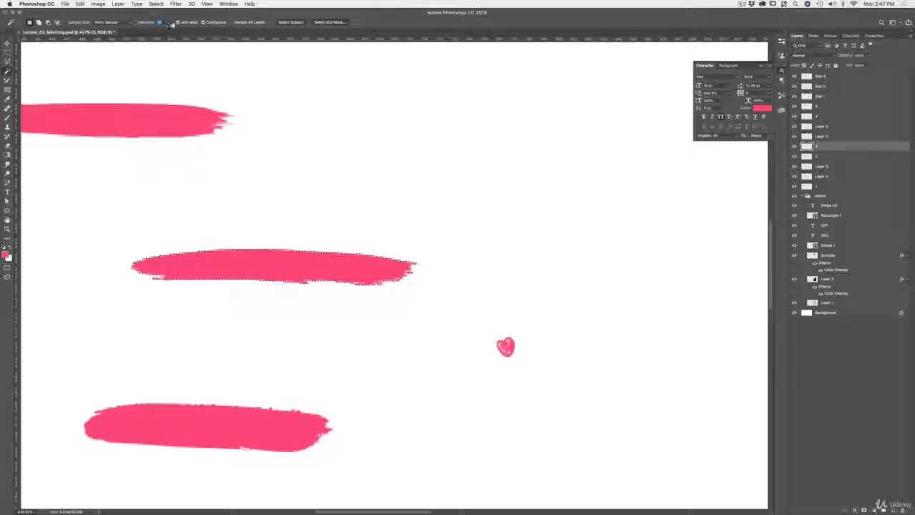
pyautogui.moveTo(180, 25); pyautogui.dragTo(148, 26)
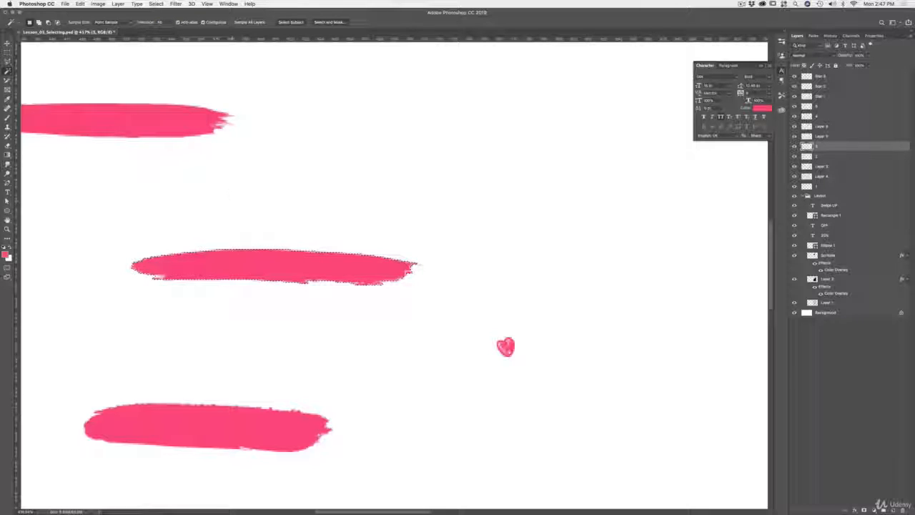
pyautogui.click(217, 263)
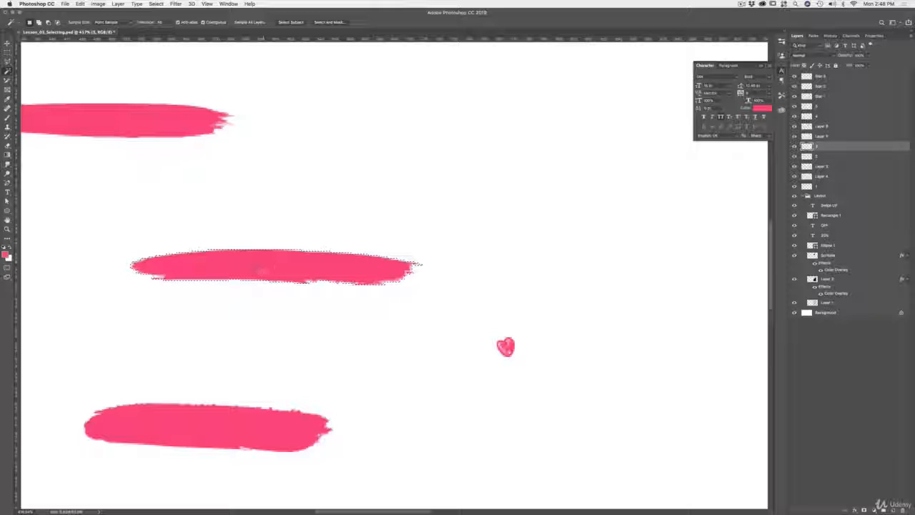
# - Lower the Magic Wand tolerance again, deselect the brush stroke, and save the document
pyautogui.click(141, 24)
pyautogui.moveTo(140, 25); pyautogui.dragTo(125, 24)
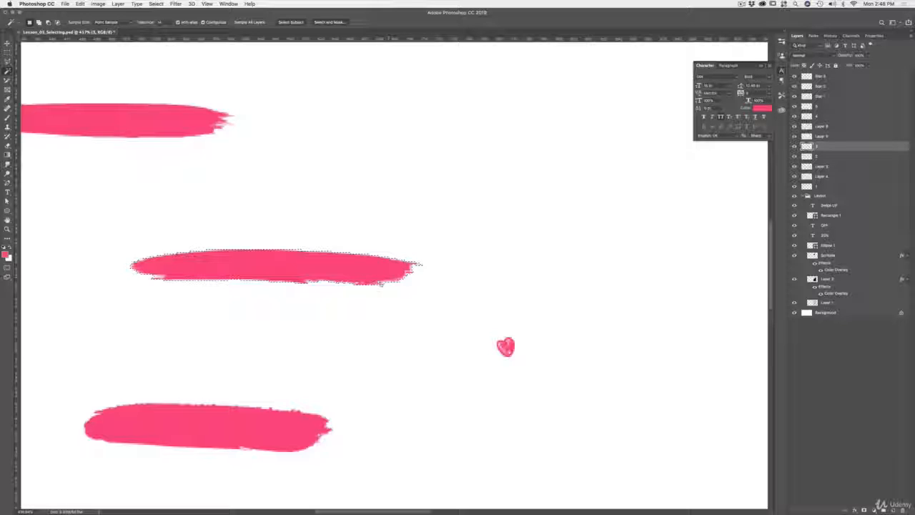
pyautogui.press('super+d')
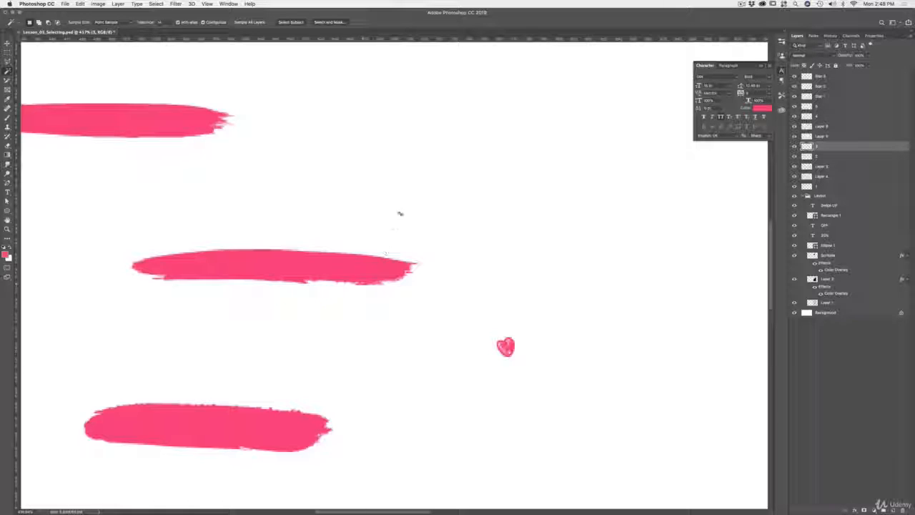
pyautogui.press('super+s')
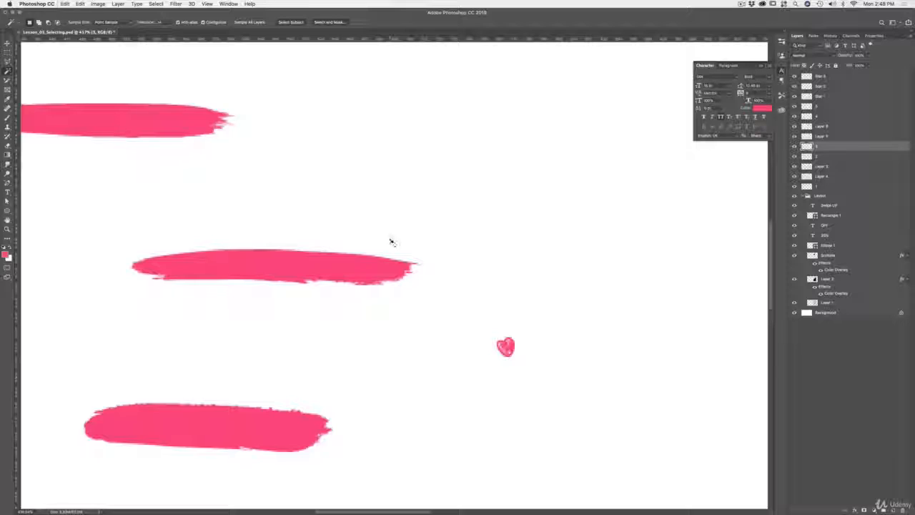